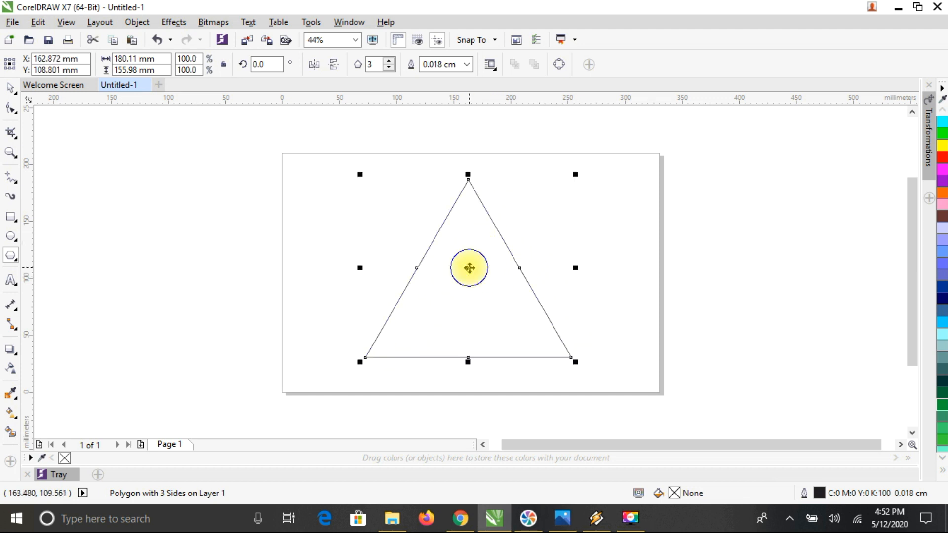
Duplicate the triangle in place and move the copy straight down about 40 mm
right_click(469, 268)
left_click(501, 283)
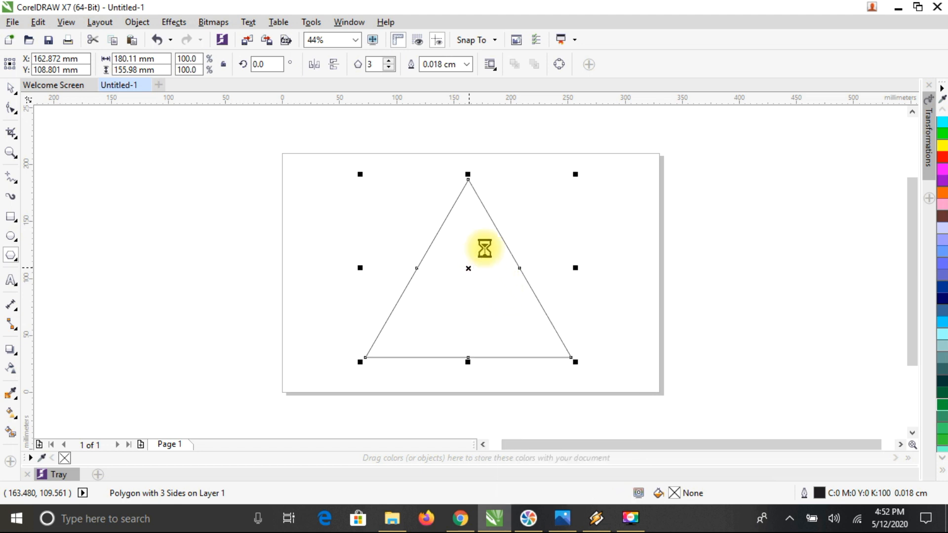
right_click(711, 142)
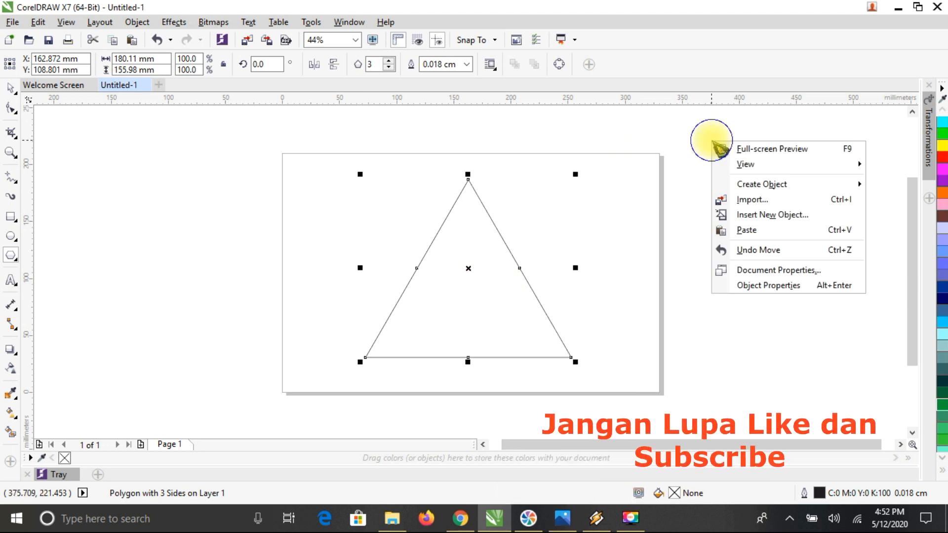
left_click(746, 230)
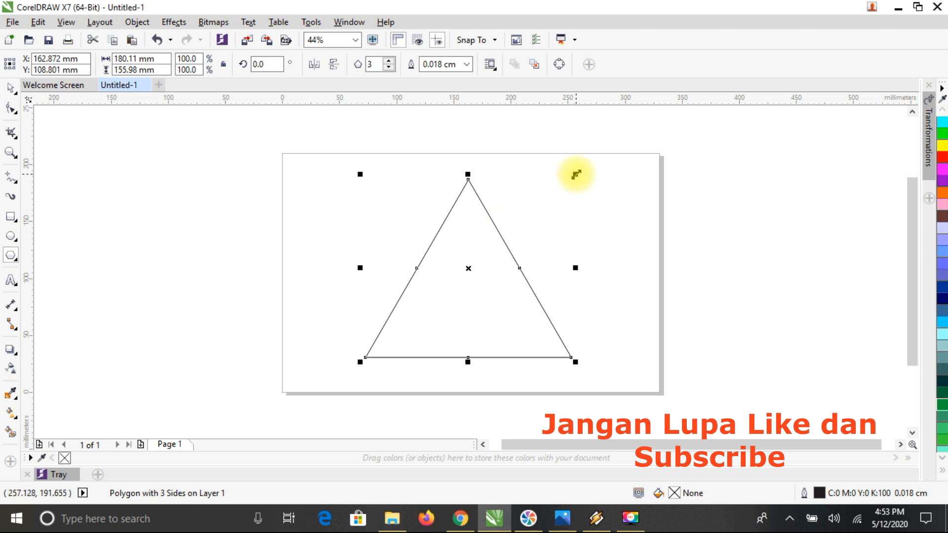
left_click_drag(576, 174, 567, 196)
left_click_drag(468, 269, 473, 313)
Trim the upper triangle with the lowered copy to leave an inverted V-shaped band
left_click(18, 92)
left_click(22, 86)
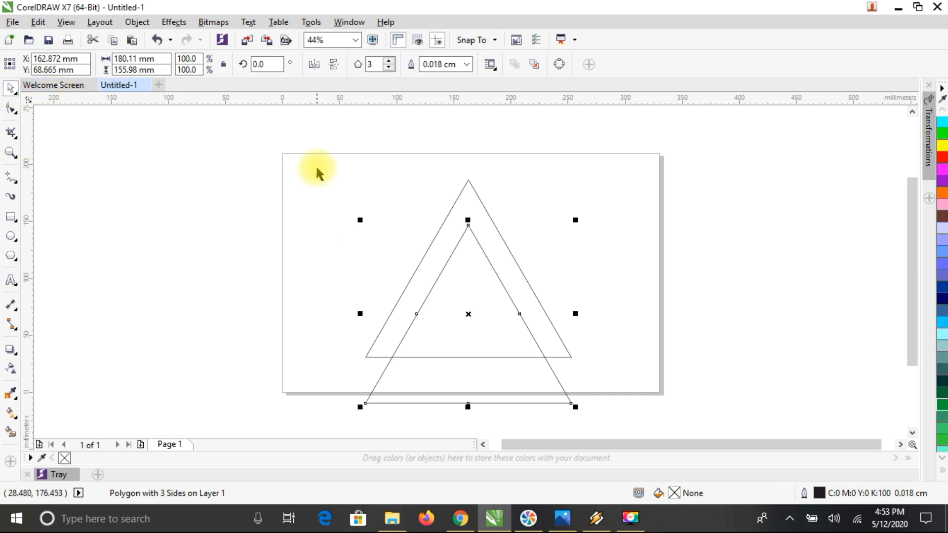
left_click_drag(374, 244, 631, 420)
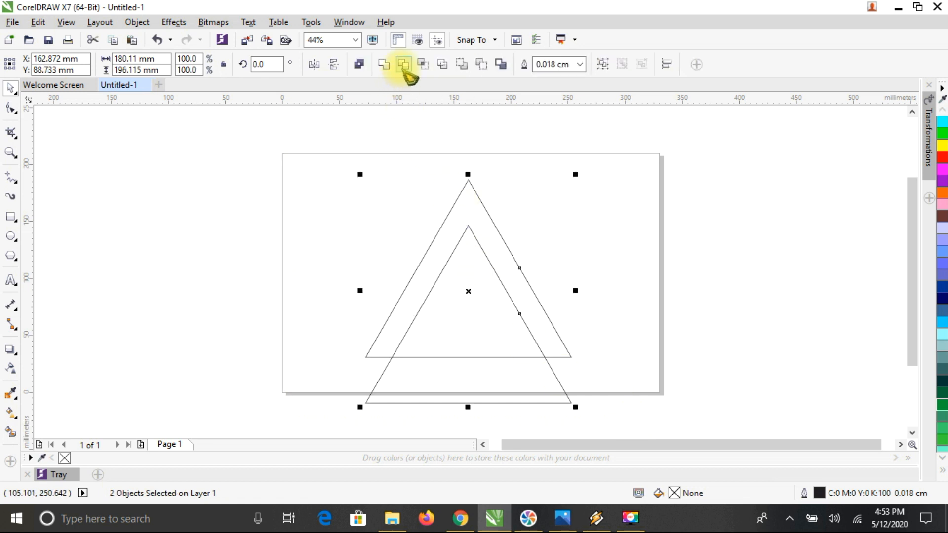
left_click(402, 66)
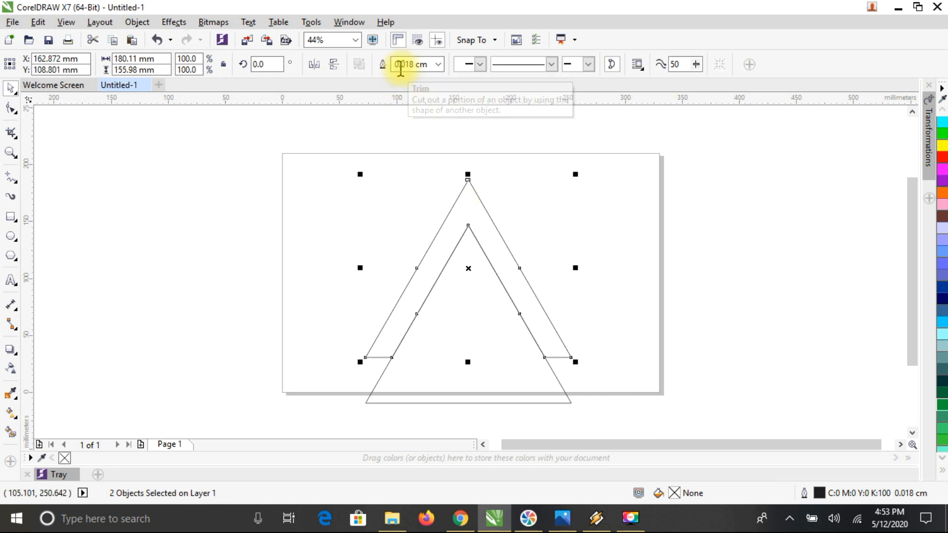
left_click(708, 232)
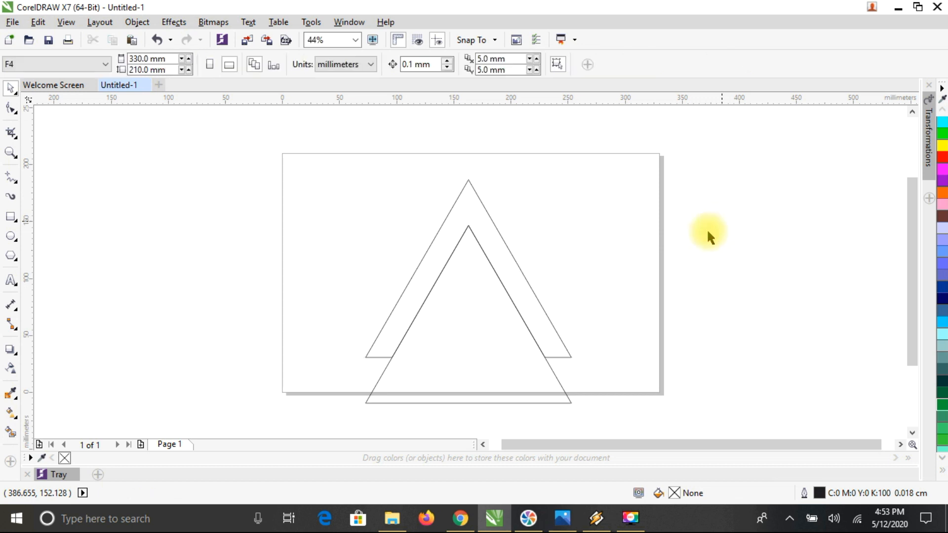
Move the full triangle over the band's lower-left foot and trim that foot along the triangle's slanted edge
left_click_drag(478, 306, 306, 275)
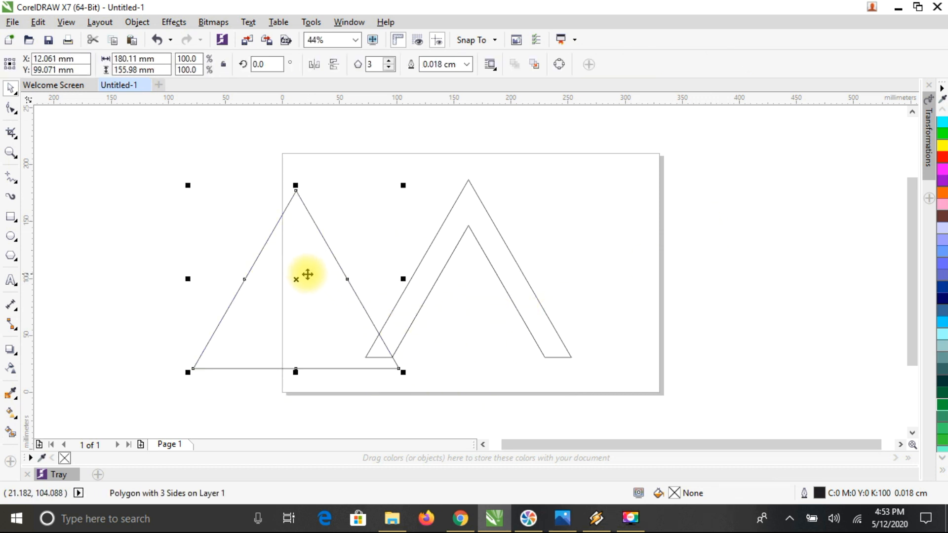
left_click(437, 380)
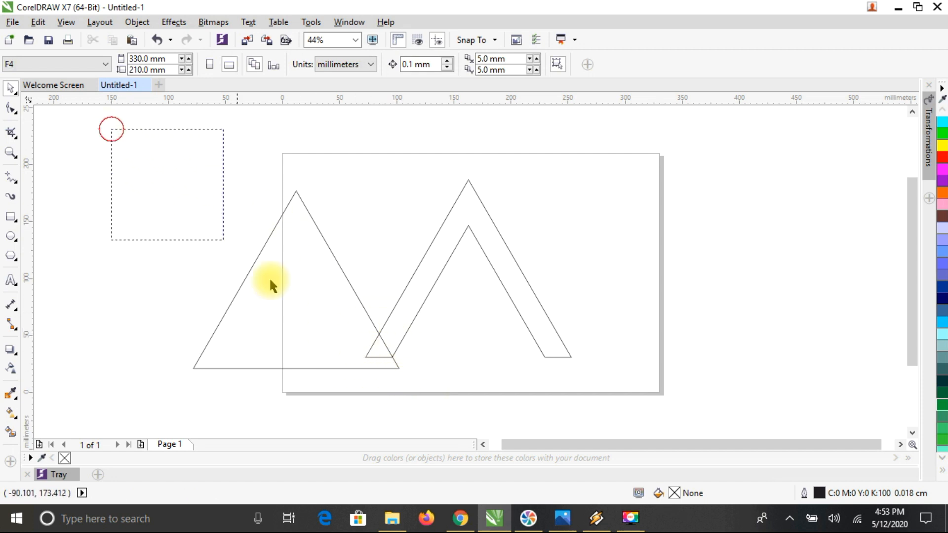
left_click_drag(513, 394, 615, 409)
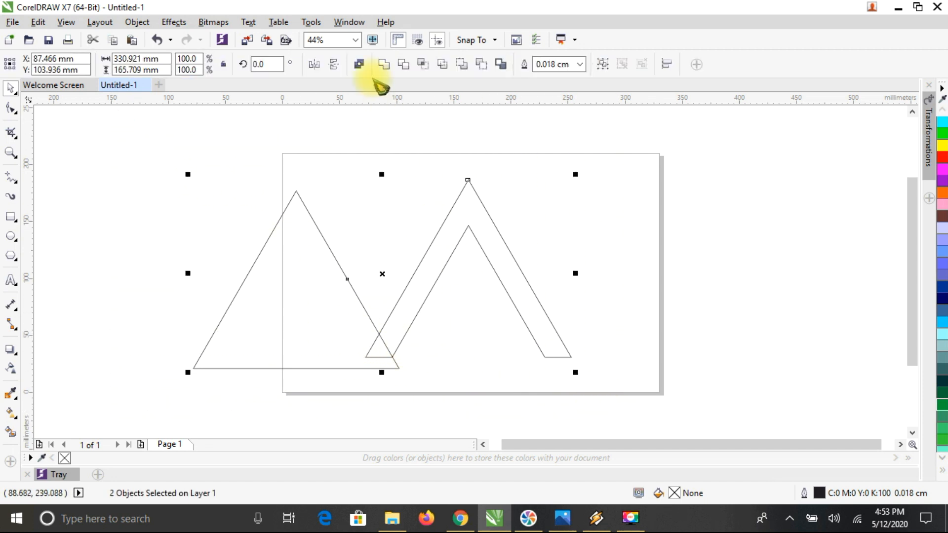
left_click(405, 66)
Move the cutting triangle to the upper left of the band and rotate it 180 degrees
left_click_drag(345, 256, 255, 196)
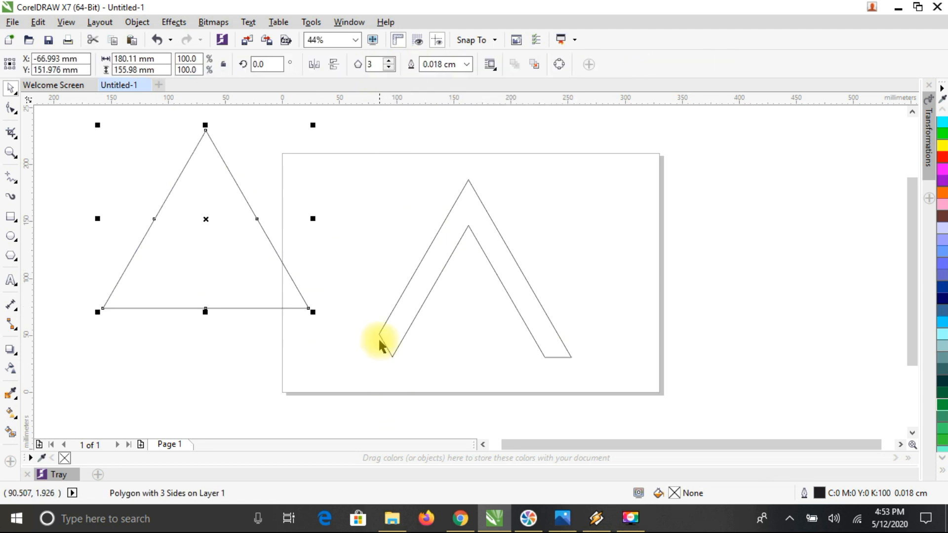
left_click(333, 189)
left_click(207, 213)
left_click(274, 65)
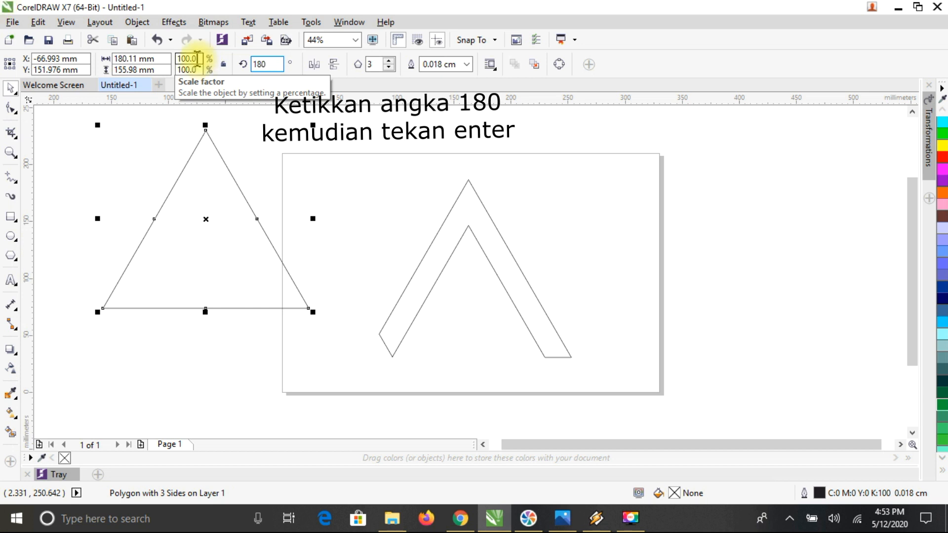
type("180")
key("Return")
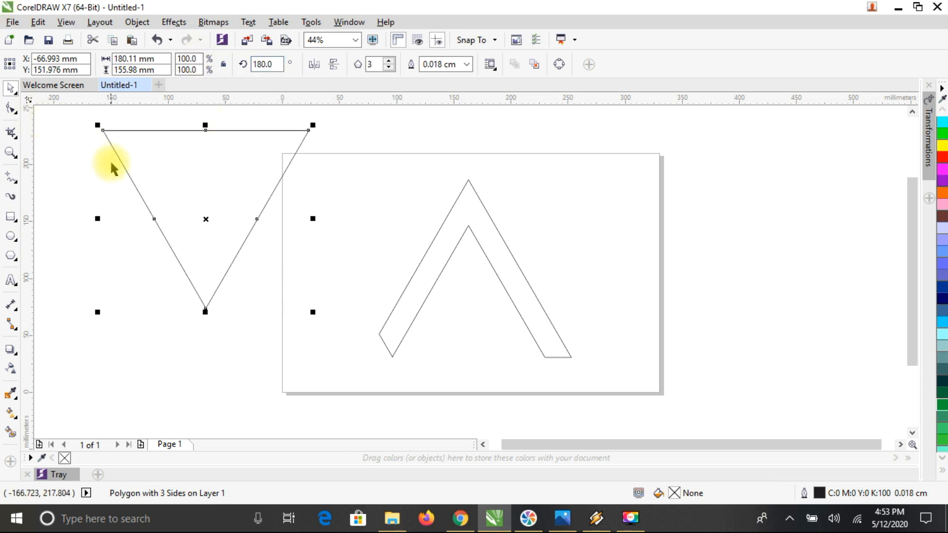
Place the inverted triangle over the lower part of the band's right leg and scale it down to about 68.6%
left_click_drag(190, 152, 556, 290)
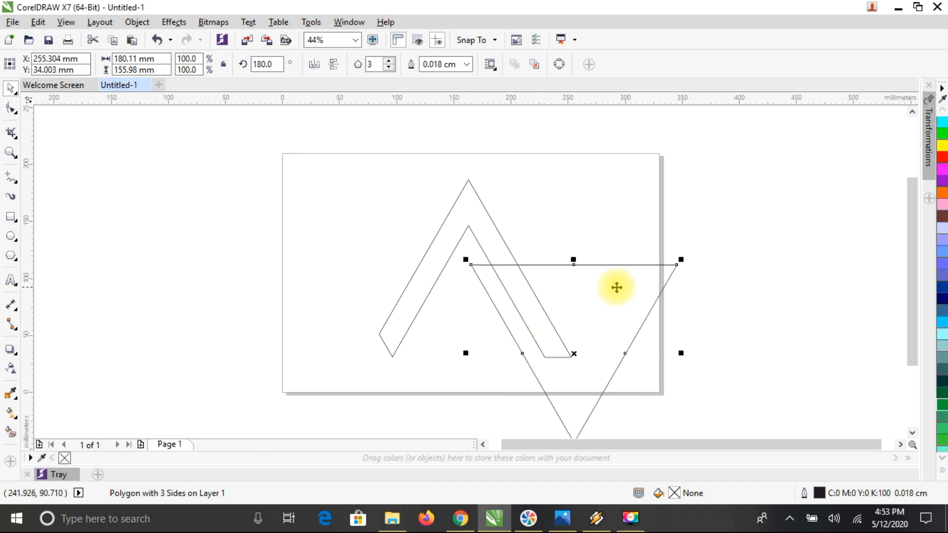
left_click_drag(678, 258, 615, 313)
left_click_drag(585, 349, 596, 315)
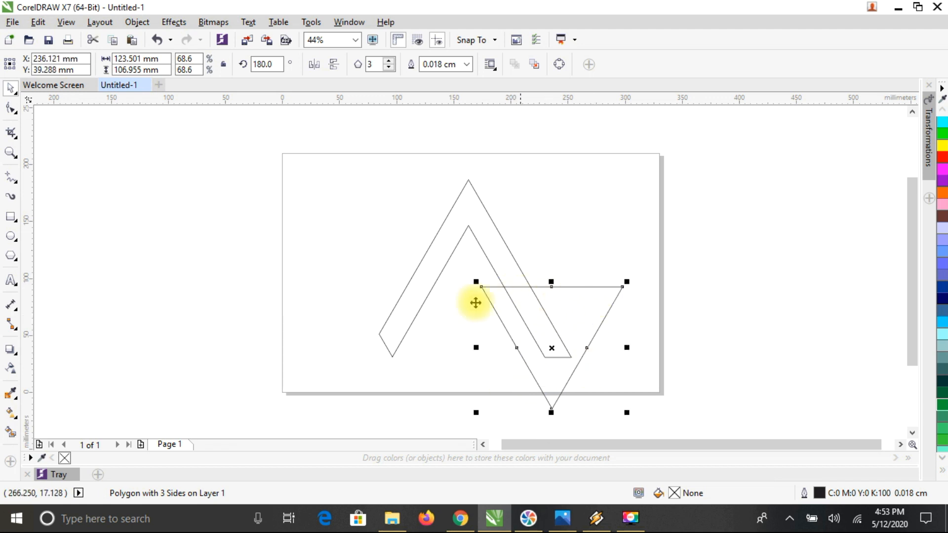
Trim the lower part of the band's right leg with the inverted triangle
left_click(691, 336)
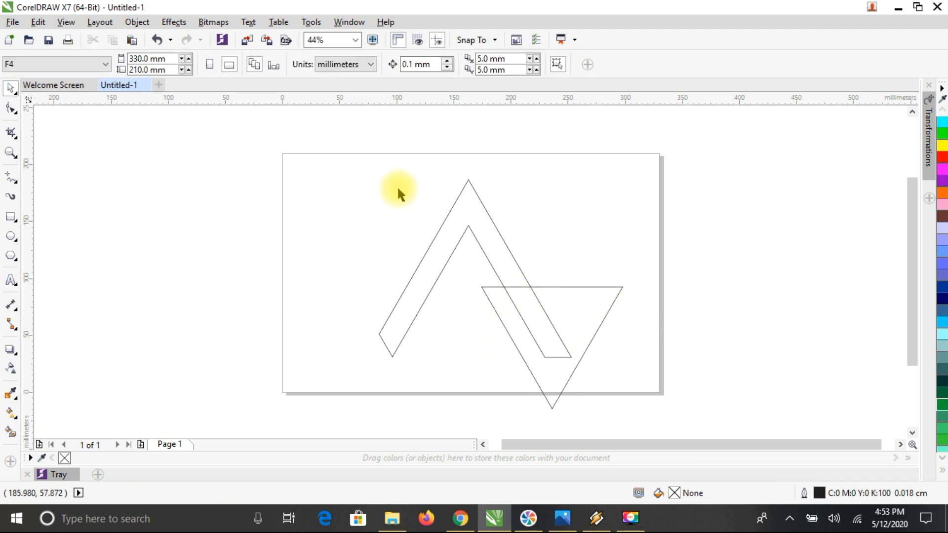
left_click_drag(286, 129, 686, 420)
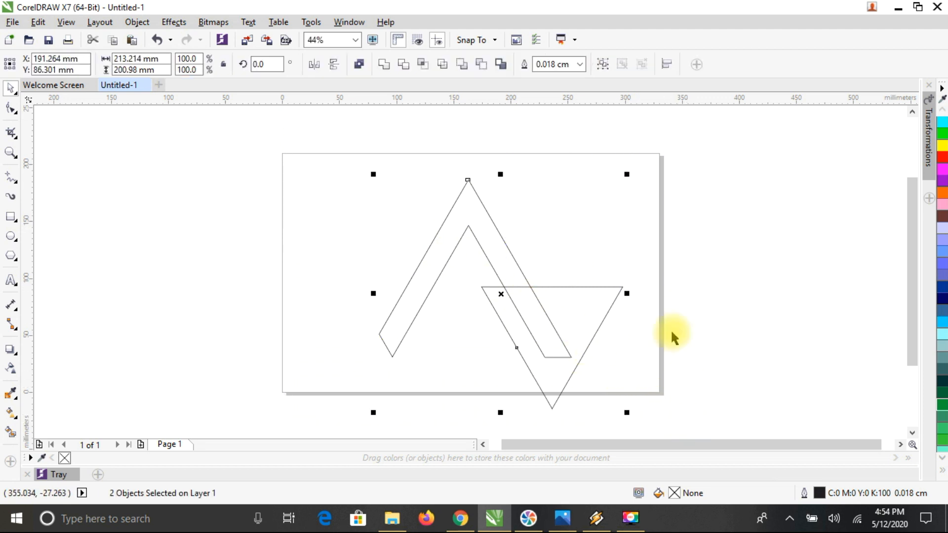
left_click(404, 64)
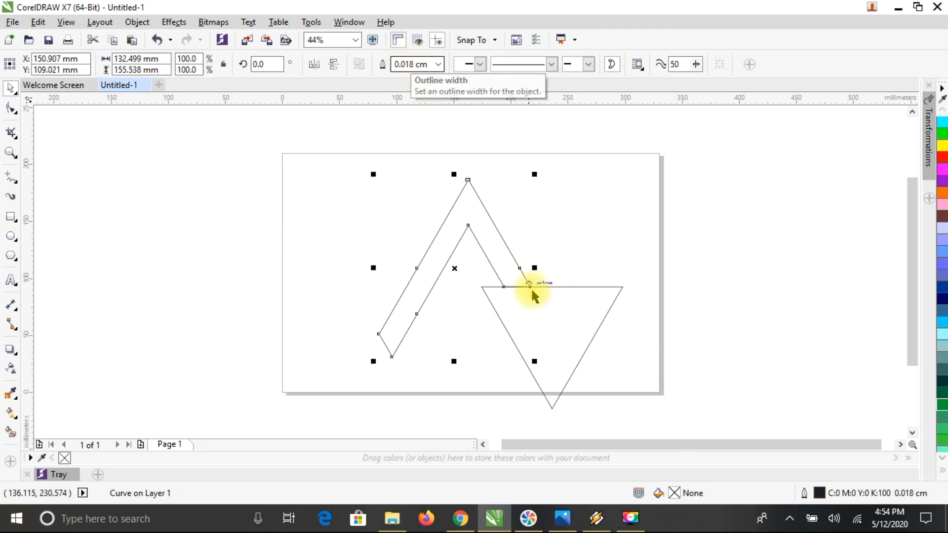
Move the inverted triangle off the page and delete it
left_click(628, 242)
left_click(539, 318)
left_click_drag(539, 317, 718, 218)
right_click(718, 203)
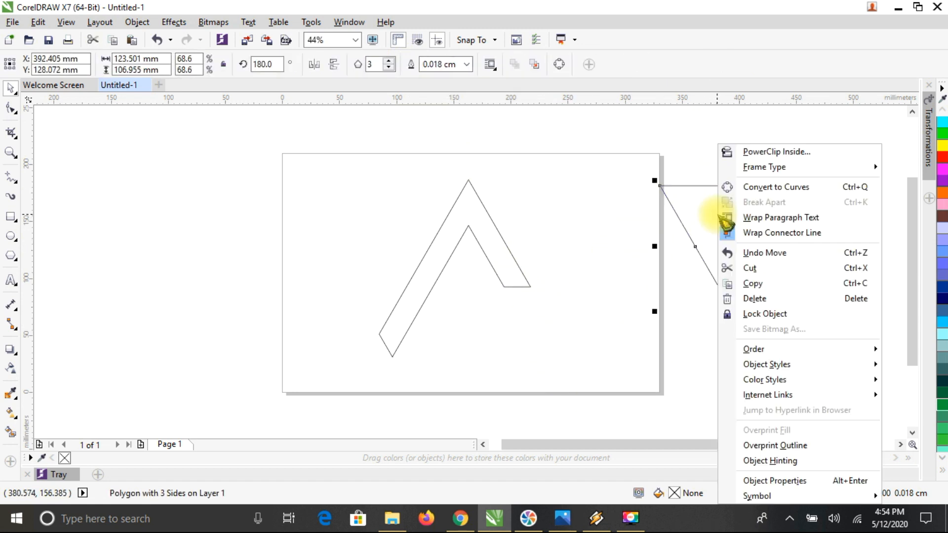
left_click(740, 298)
Move the trimmed band about 37 mm left and 7 mm up, and fill it with green #009933
left_click_drag(464, 209, 421, 202)
left_click(406, 199)
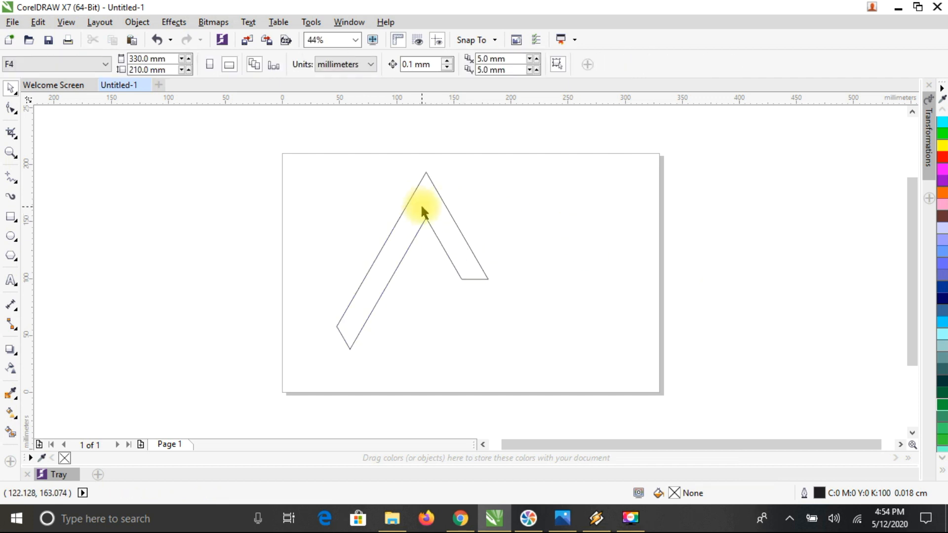
left_click(422, 207)
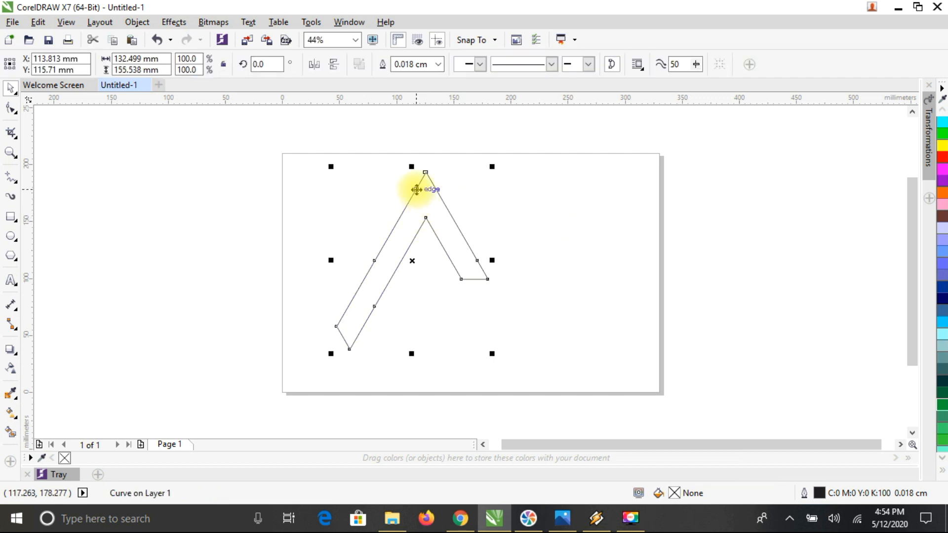
left_click(941, 411)
left_click(522, 264)
left_click(427, 216)
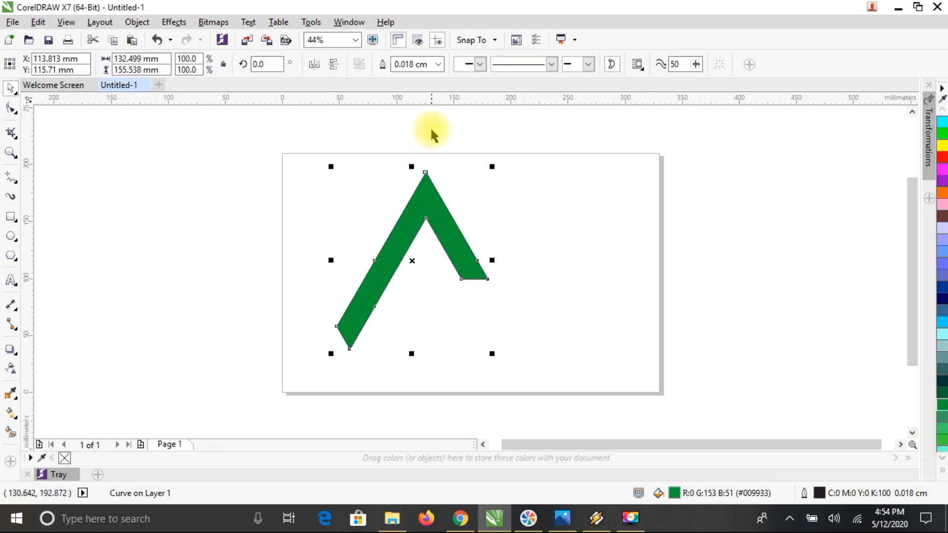
Remove the outline of the green band by setting its outline width to None
left_click(438, 64)
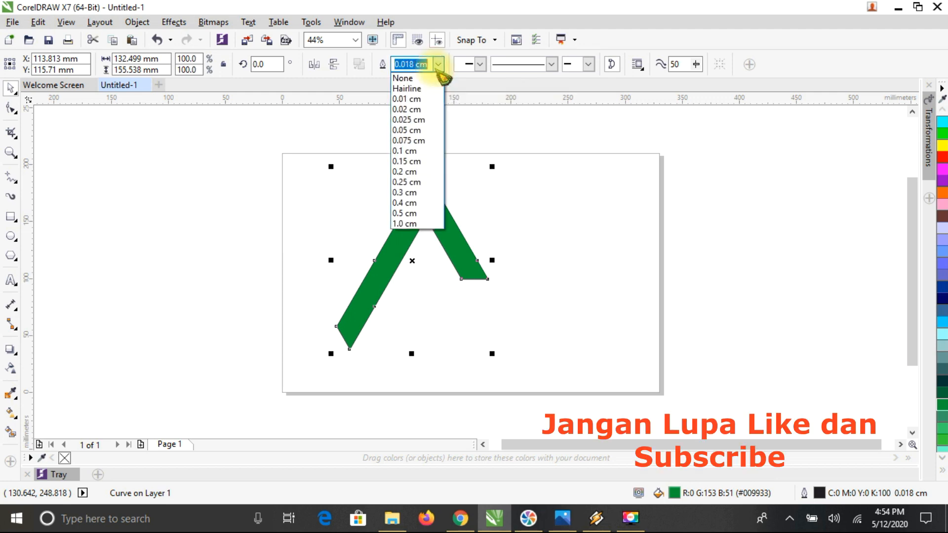
left_click(437, 78)
left_click(450, 201)
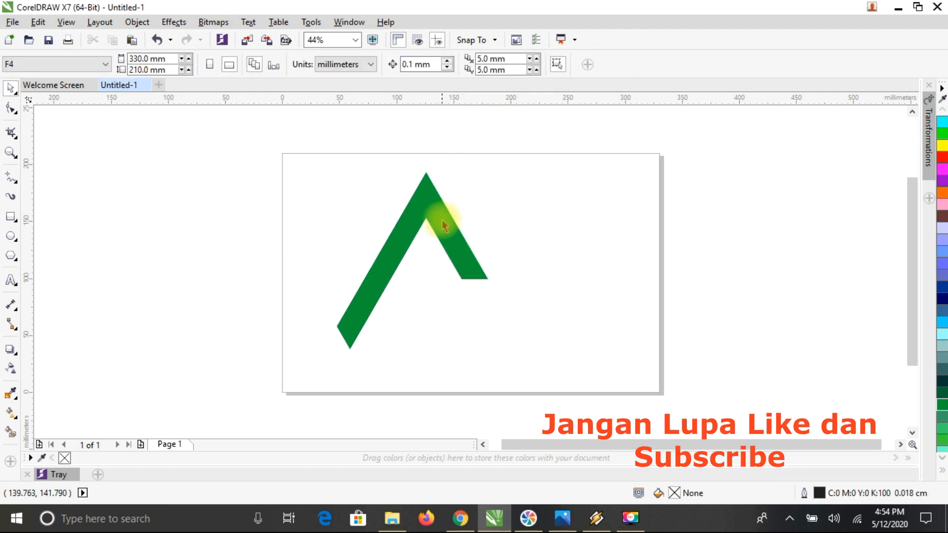
Duplicate the green band in place and rotate the copy 240 degrees
right_click(431, 200)
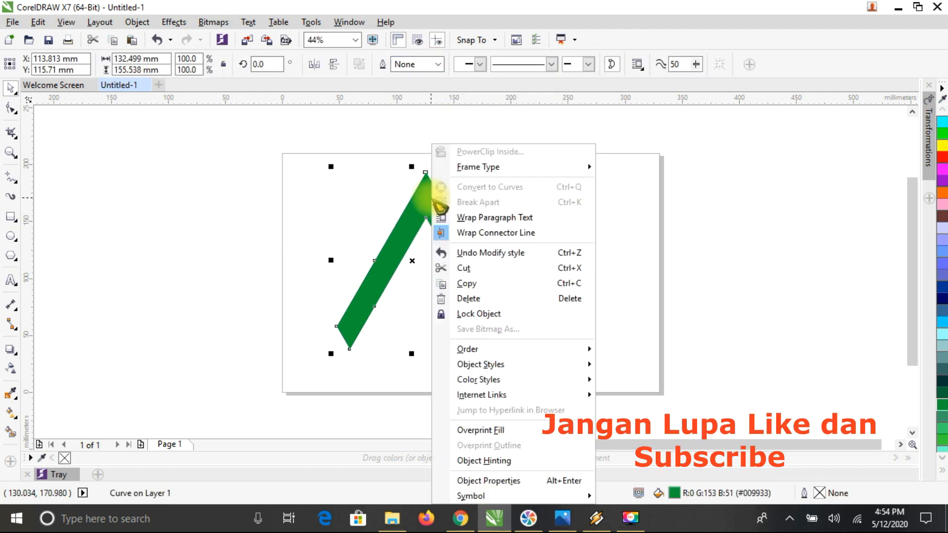
left_click(476, 286)
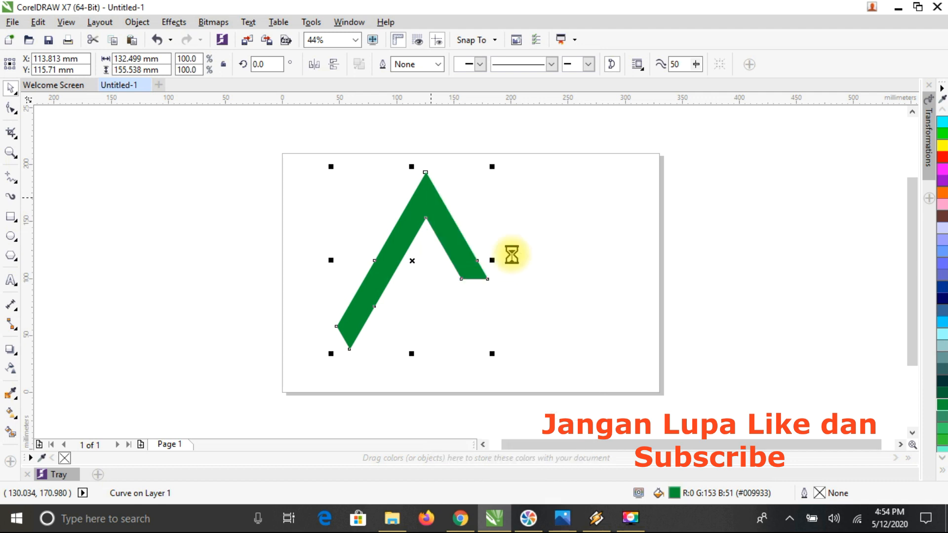
right_click(608, 175)
left_click(645, 260)
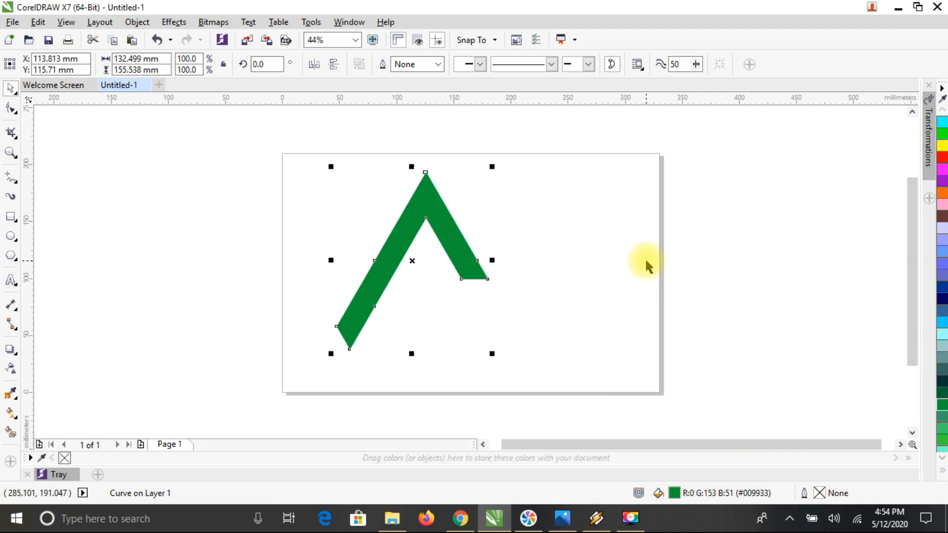
left_click(262, 64)
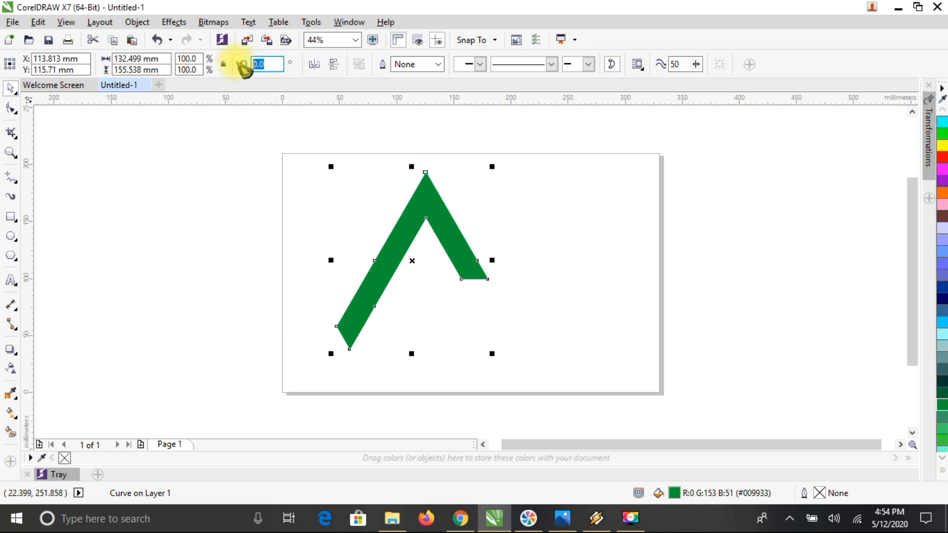
left_click(276, 63)
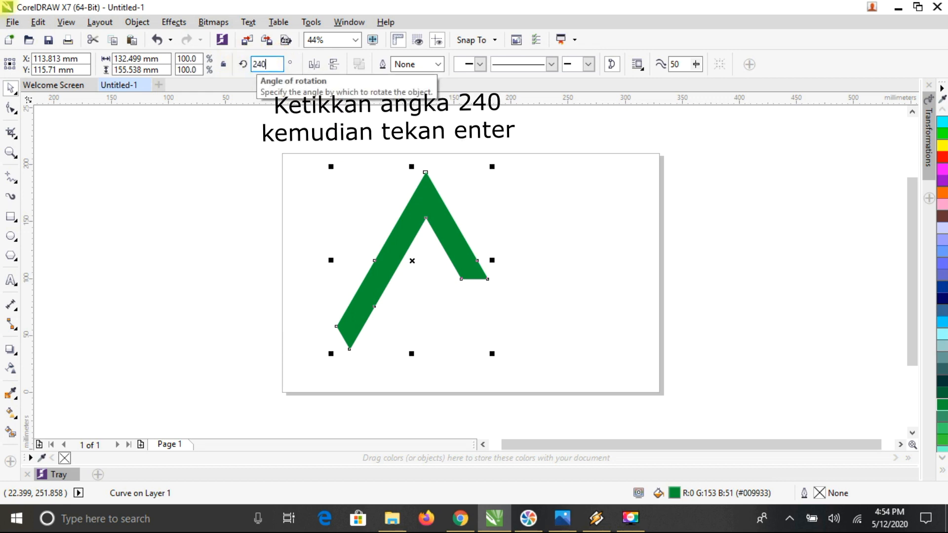
key("Return")
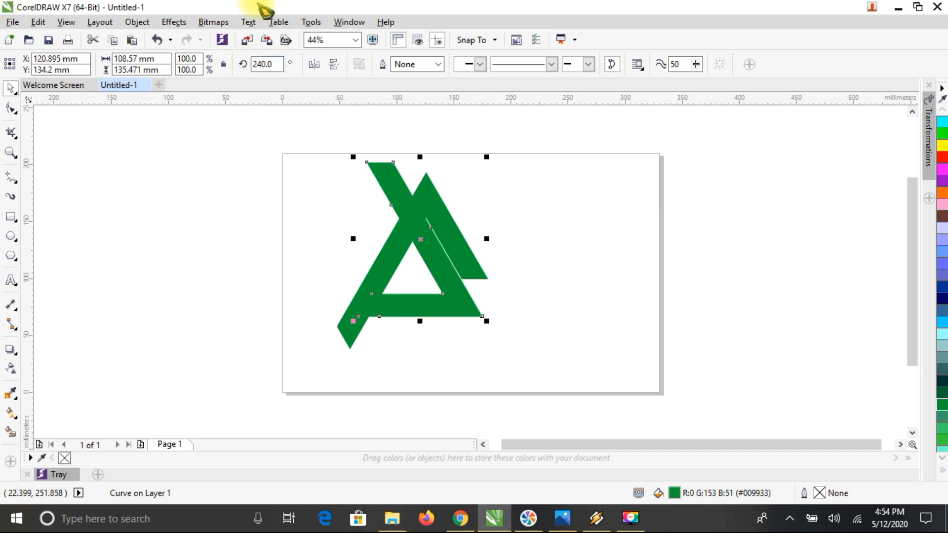
Move the rotated copy beside the original band's right leg, centred at about X 165 mm, Y 153 mm
left_click(487, 188)
left_click_drag(399, 184, 449, 174)
left_click(497, 228)
left_click_drag(478, 309, 503, 279)
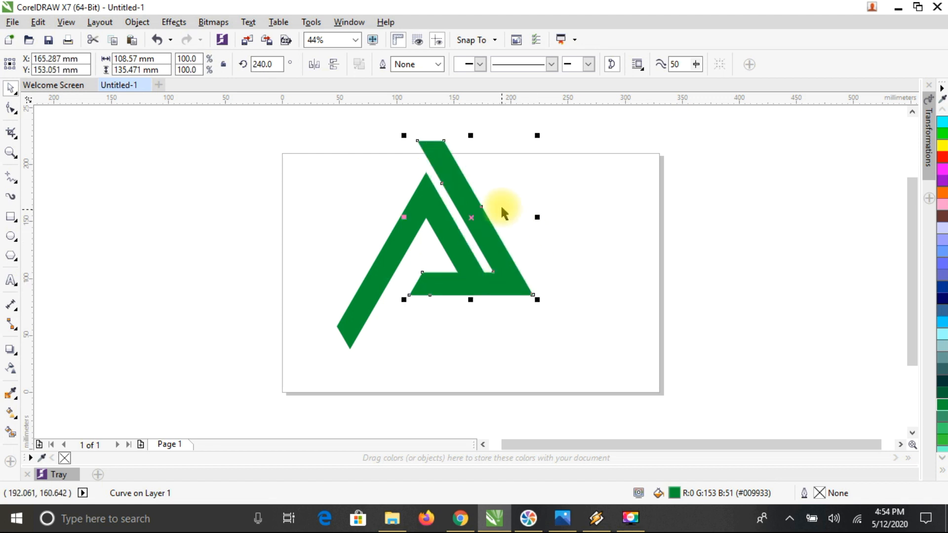
Shift the rotated copy down and left until it sits flush against the original's right leg, centred at about X 160 mm, Y 147 mm
scroll(501, 202, "up", 2)
left_click(478, 263)
left_click_drag(482, 263, 468, 277)
left_click(583, 313)
mouse_move(450, 334)
left_mouse_down()
mouse_move(470, 326)
mouse_move(464, 333)
left_mouse_up()
key("Left")
key("Left")
key("Left")
key("Left")
key("Left")
key("Left")
key("Left")
key("Left")
key("Left")
key("Left")
key("Left")
key("Left")
key("Left")
key("Left")
key("Left")
key("Left")
key("Left")
key("Left")
key("Left")
key("Left")
key("Left")
key("Left")
key("Left")
key("Left")
key("Left")
key("Left")
key("Left")
key("Left")
key("Left")
key("Left")
key("Left")
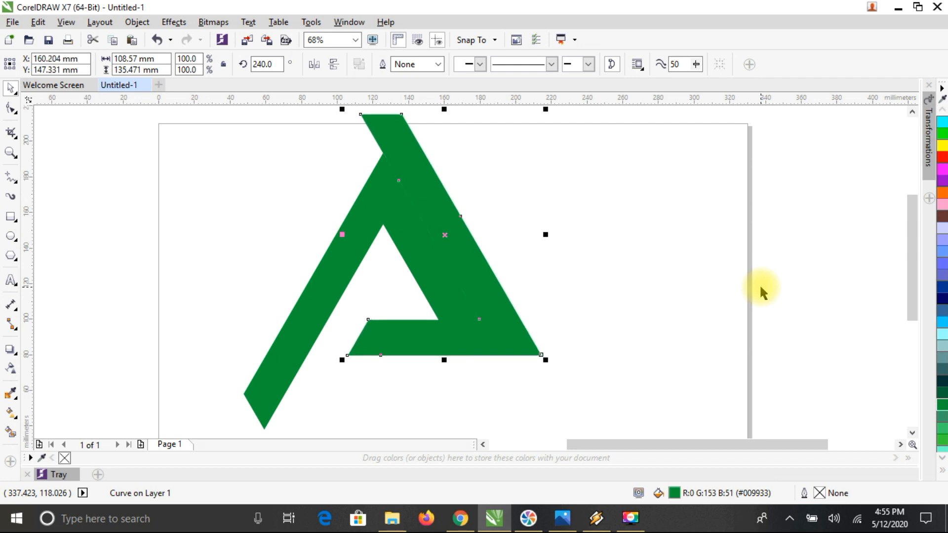
Fill the rotated copy with a lighter green from the expanded colour palette
left_click(406, 122)
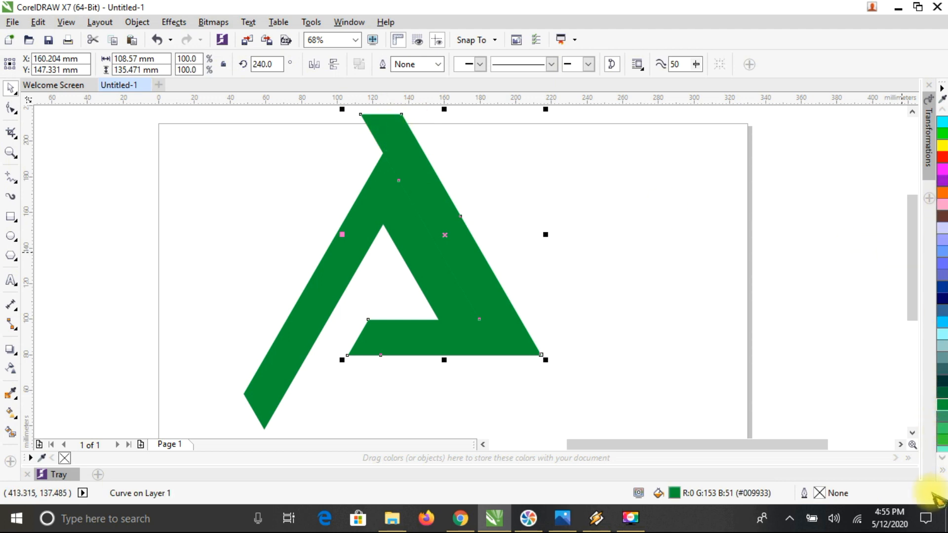
left_click(941, 468)
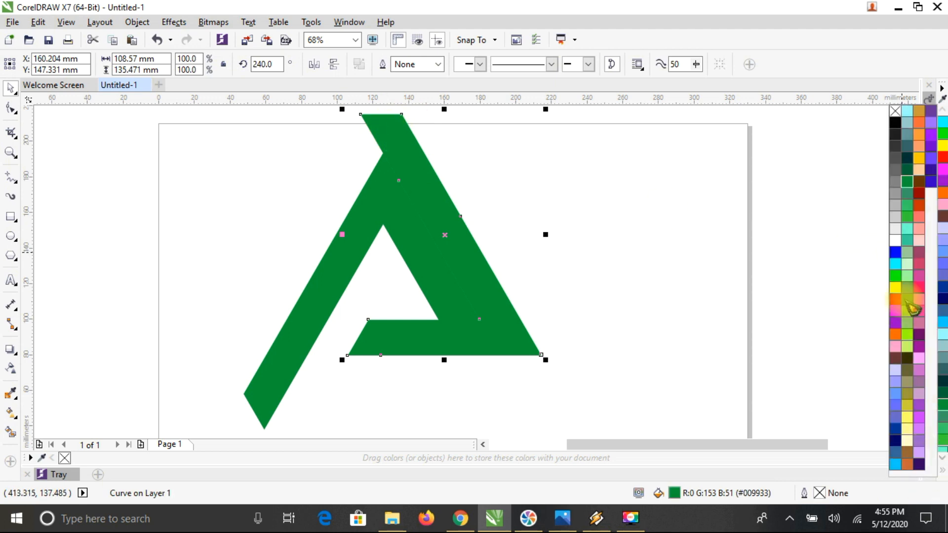
left_click(908, 218)
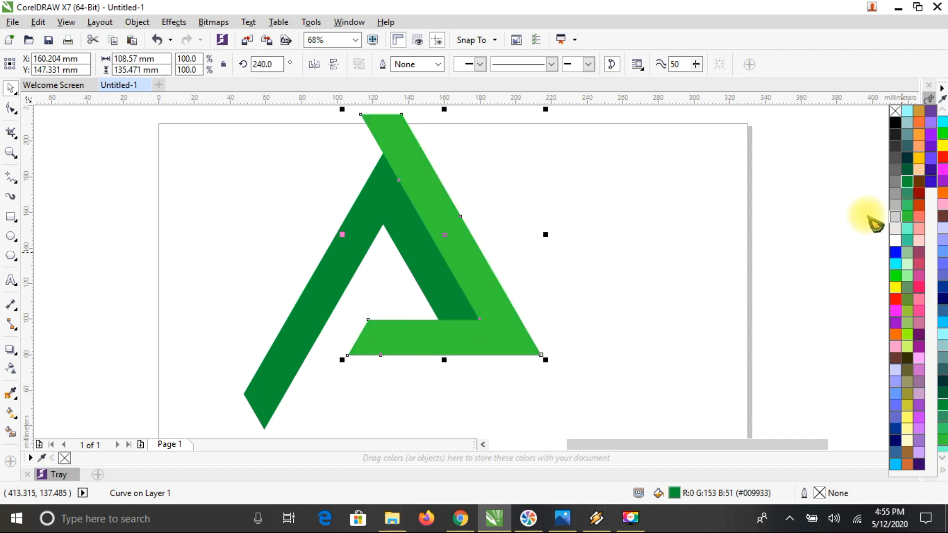
Duplicate the original medium green band in place and rotate the copy 120 degrees
left_click(572, 296)
left_click(385, 203)
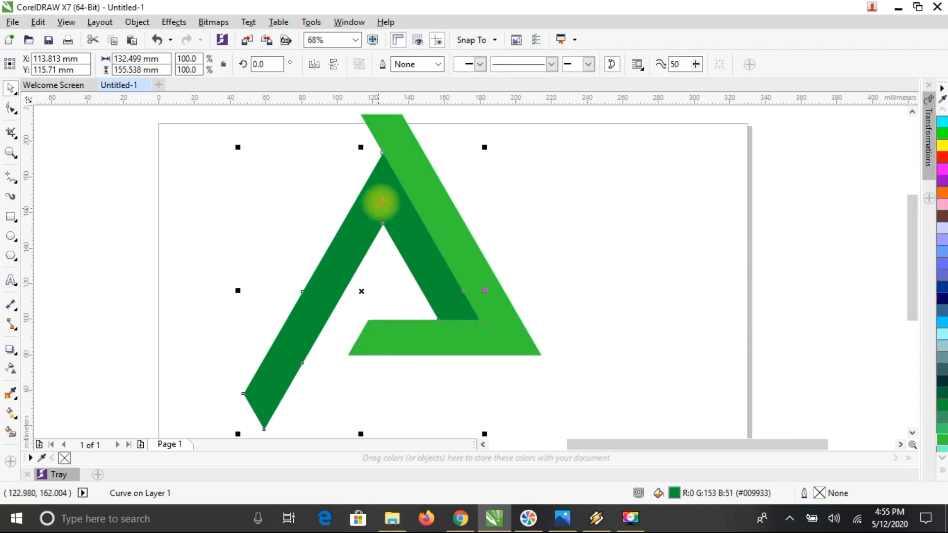
right_click(384, 186)
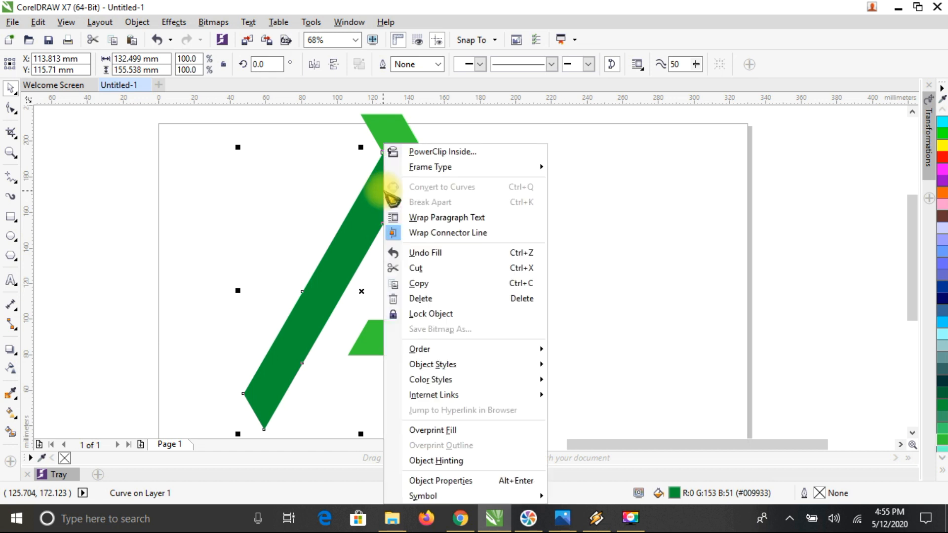
left_click(428, 284)
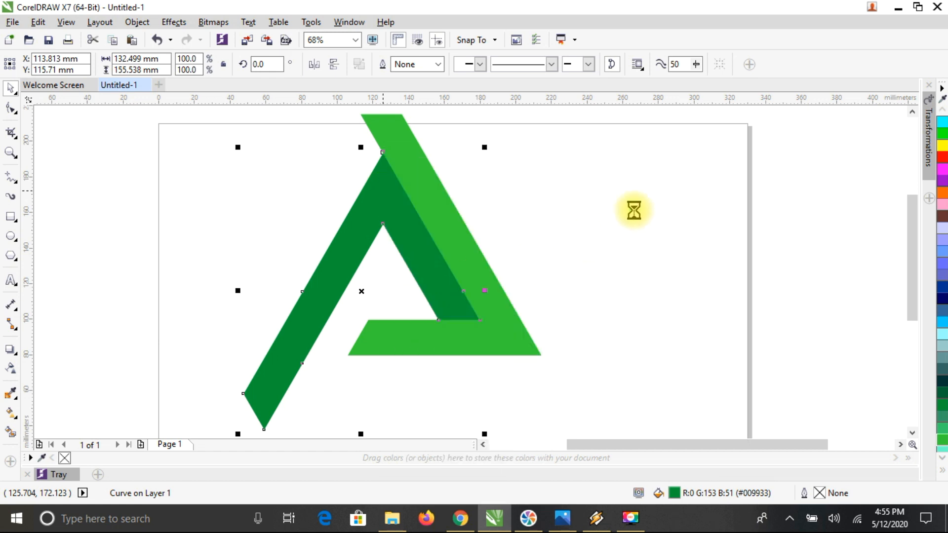
right_click(687, 160)
left_click(725, 249)
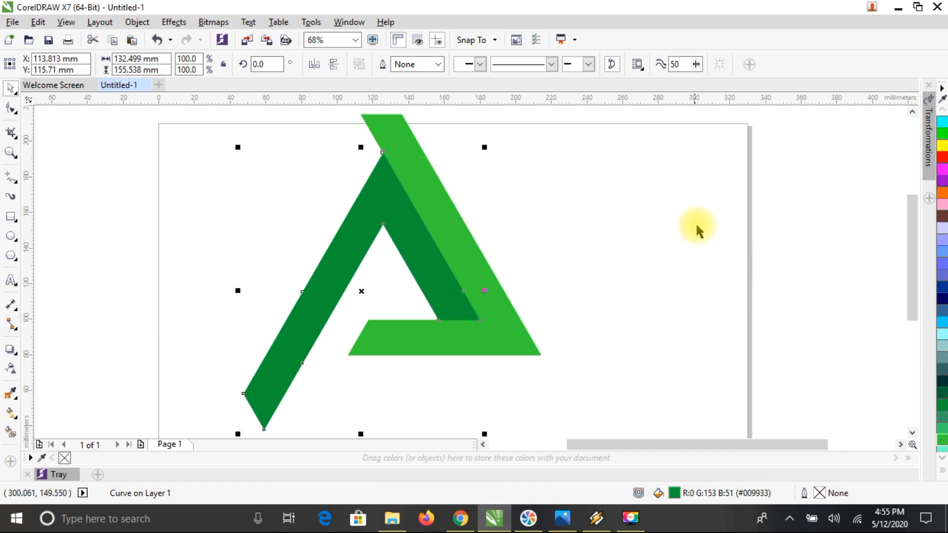
left_click(724, 206)
left_click(372, 197)
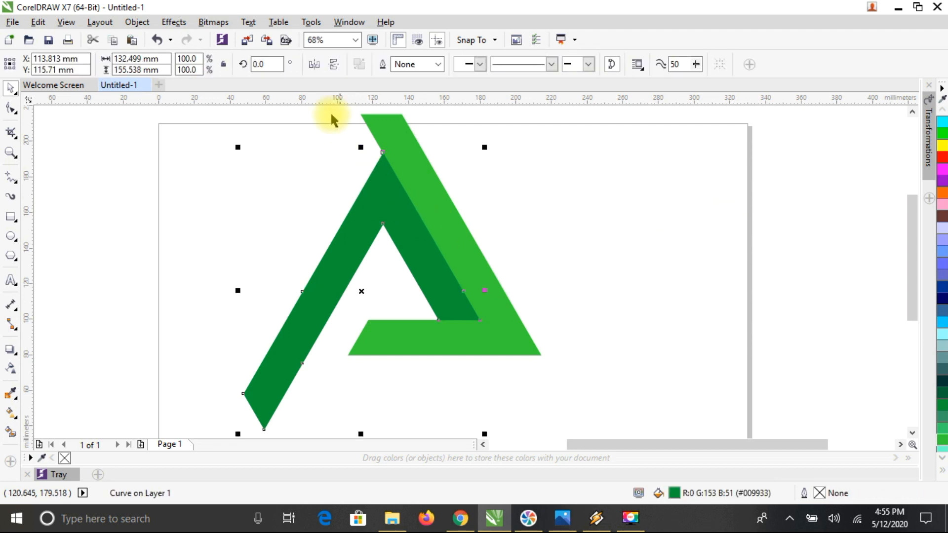
left_click(276, 64)
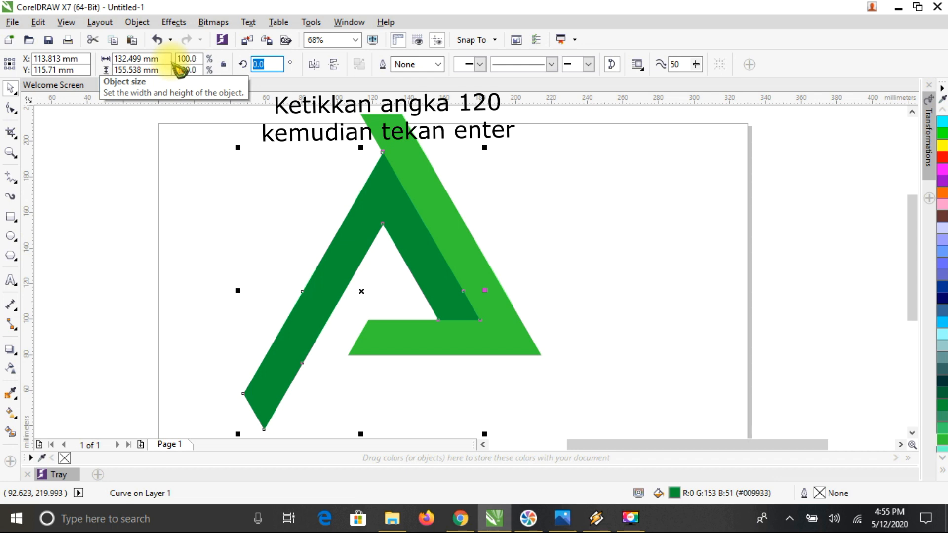
key("Return")
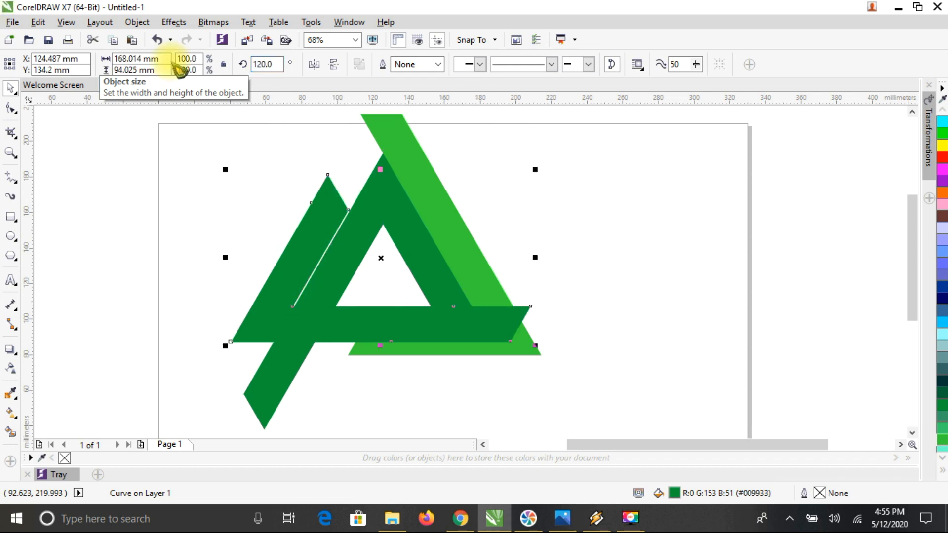
Move the 120-degree copy flush against the underside of the light green band, centred at about X 155.5 mm, Y 106.8 mm
left_click(652, 262)
left_click_drag(327, 222, 377, 264)
left_click(592, 231)
left_click(401, 271)
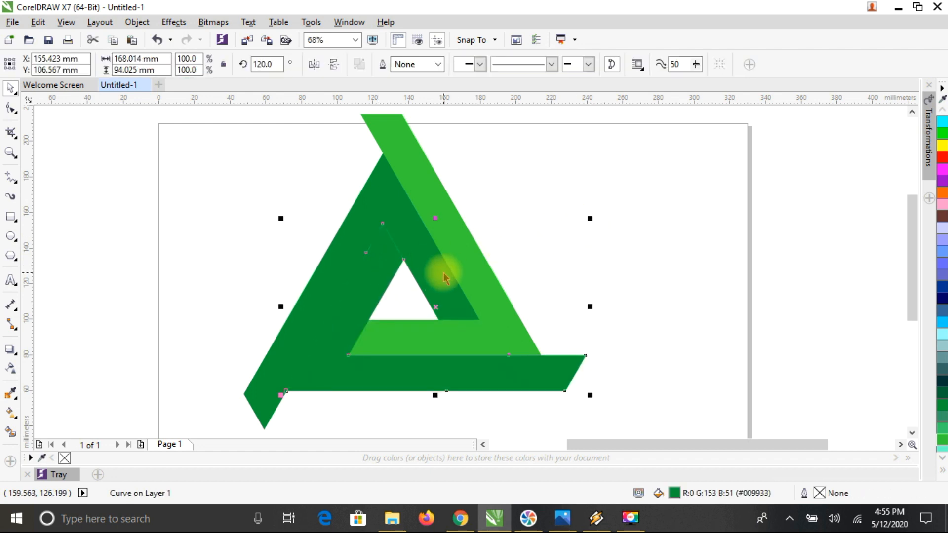
key("Up")
key("Up")
key("Right")
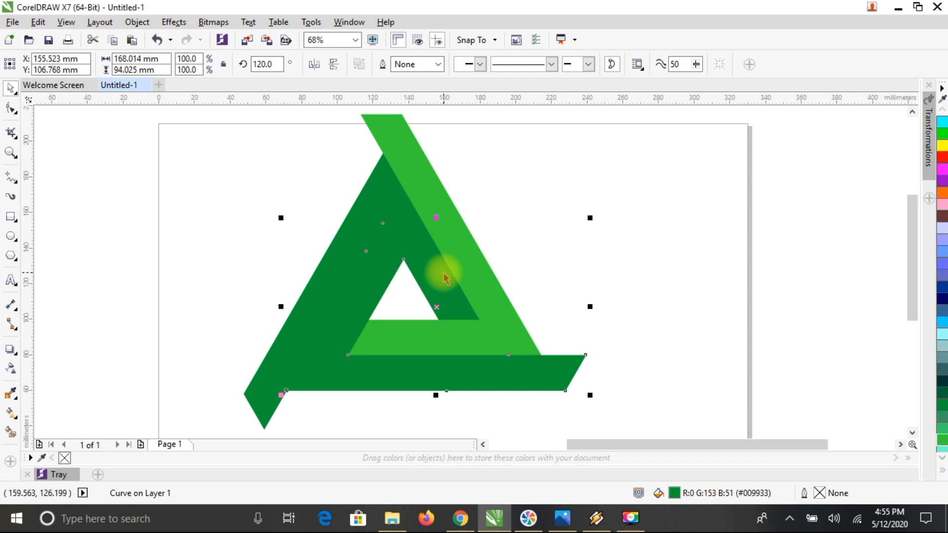
Fill the 120-degree copy with dark green #006633 from the expanded colour palette
left_click(594, 217)
left_click(377, 274)
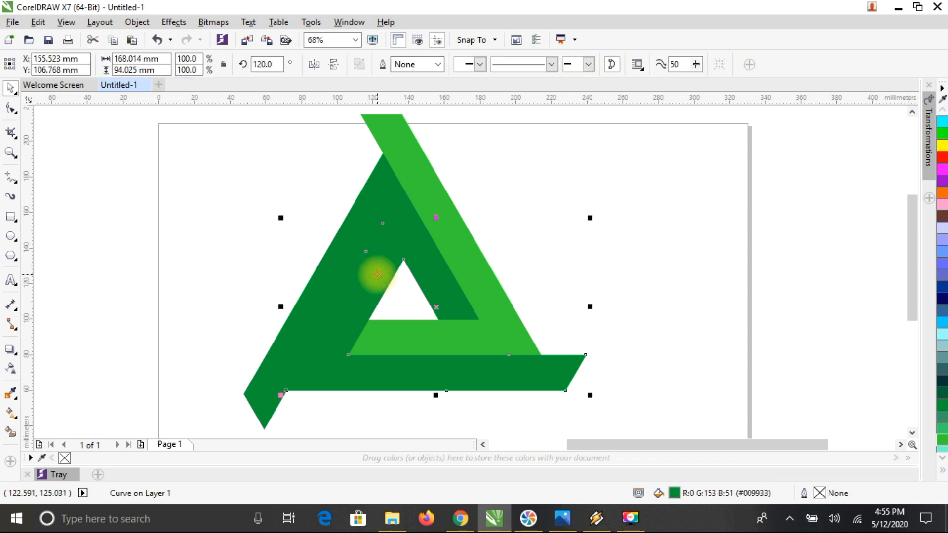
left_click(942, 471)
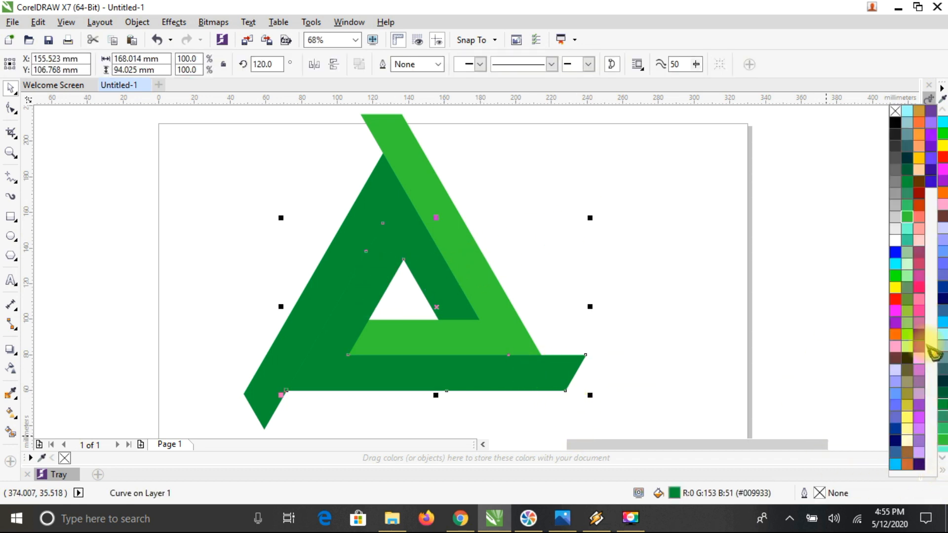
left_click(906, 170)
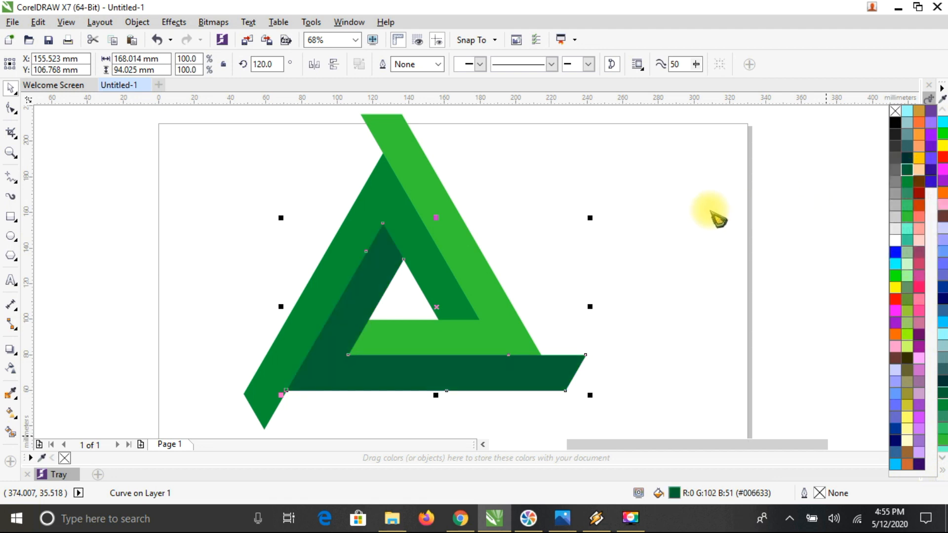
Draw a rectangle about 35 mm by 38 mm overlapping the protruding right end of the dark green band
left_click(617, 328)
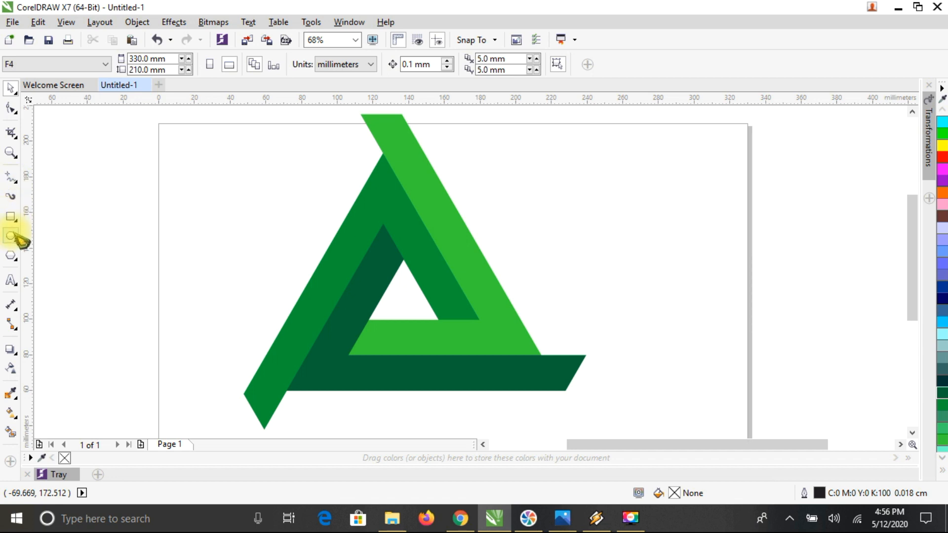
left_click(11, 217)
left_click_drag(570, 307, 633, 374)
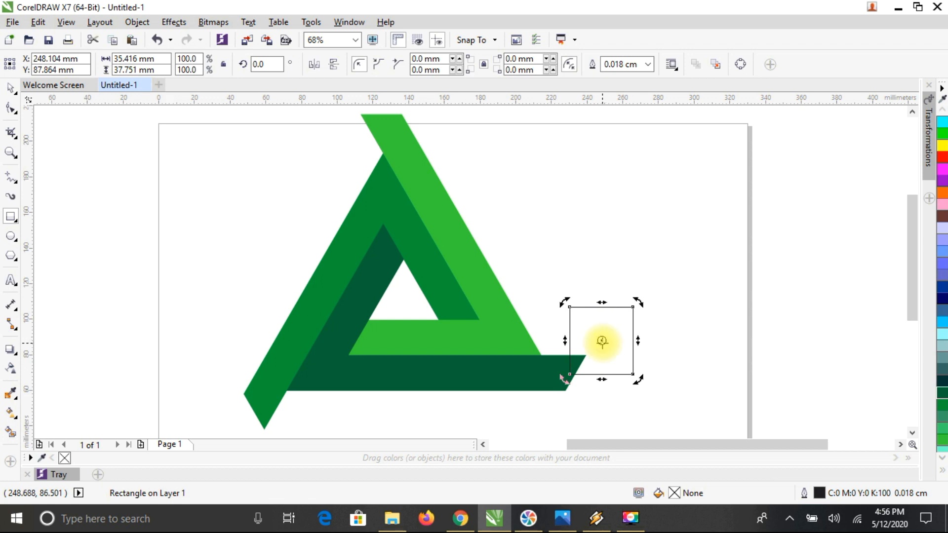
left_click_drag(644, 307, 644, 307)
left_click_drag(653, 325, 654, 327)
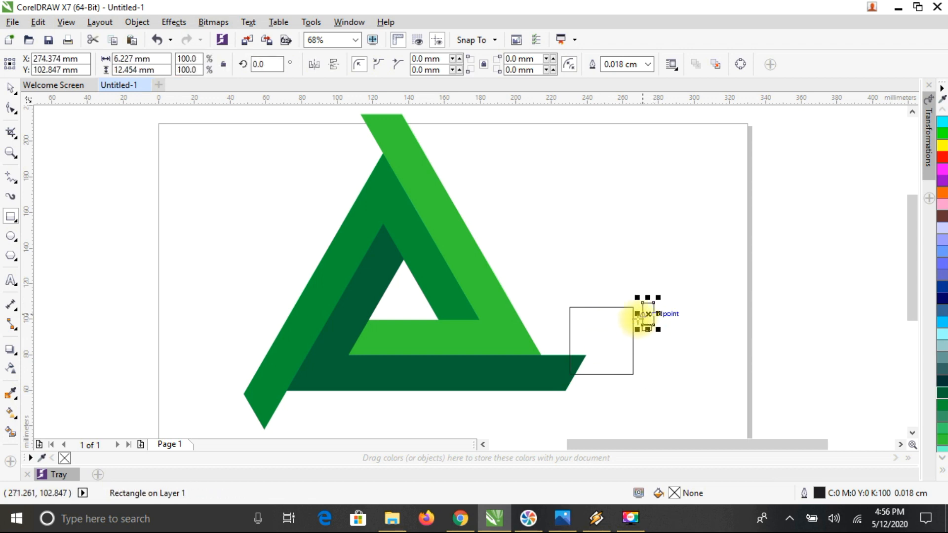
key("ctrl+z")
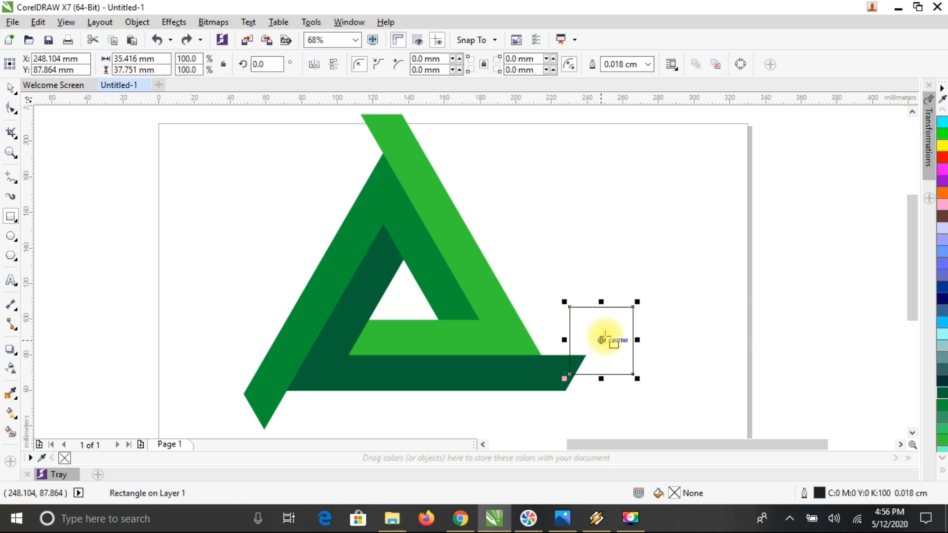
Move the rectangle onto the dark green band's end, rotated to about 327.5 degrees, and enlarge it to 124.8%
left_click(602, 341)
left_click_drag(638, 302, 556, 389)
left_click(610, 332)
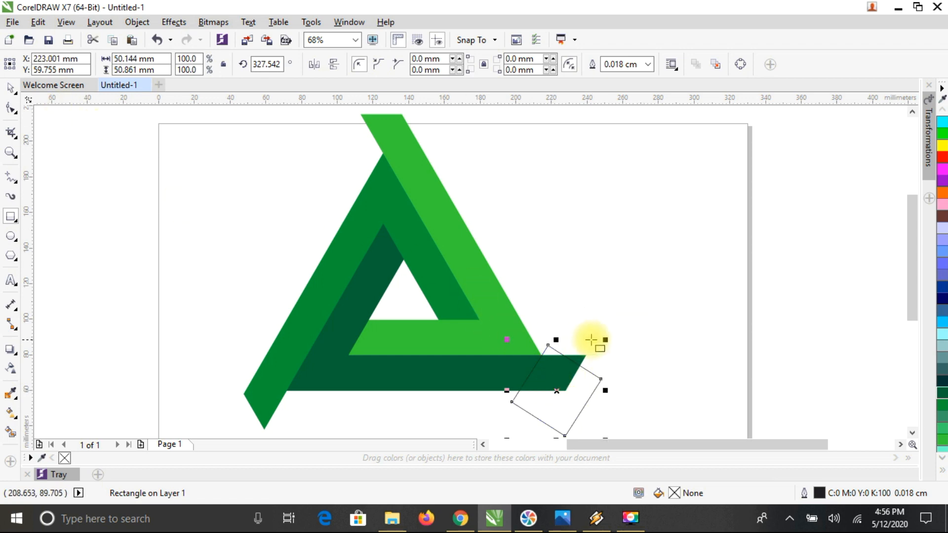
left_click_drag(606, 339, 628, 317)
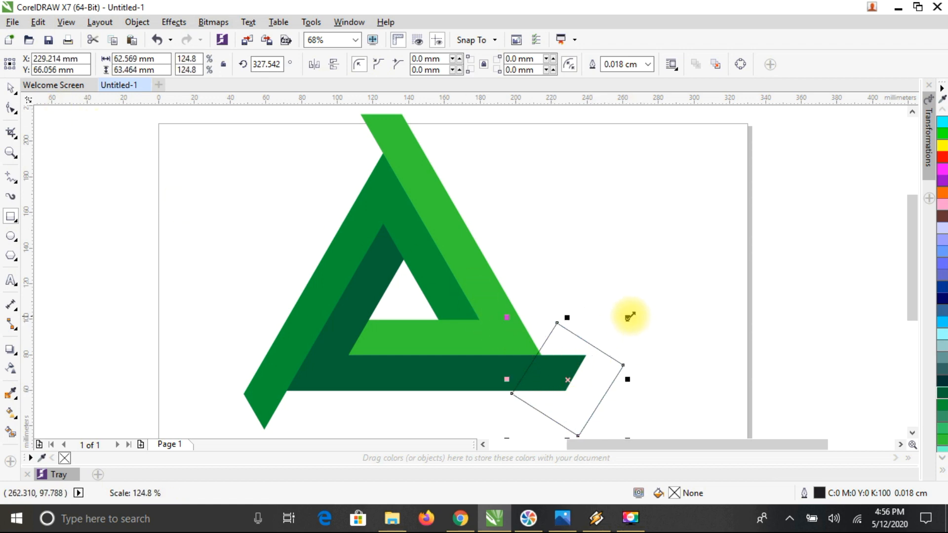
Shift the rectangle so its edge crosses the light green band's lower-right corner, centred at about X 231.9 mm, Y 66.4 mm
left_click(11, 88)
left_click(501, 163)
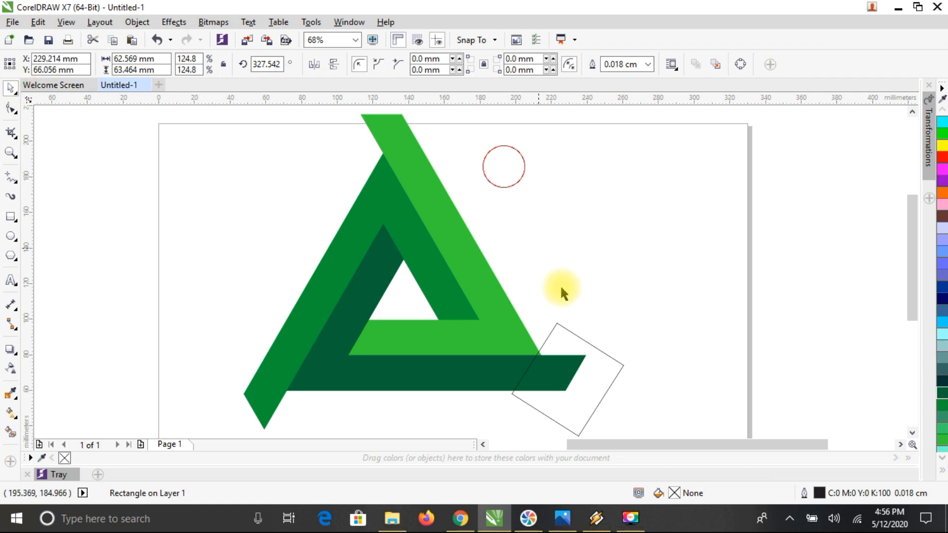
left_click(582, 364)
left_click(599, 365)
left_click_drag(599, 364, 601, 356)
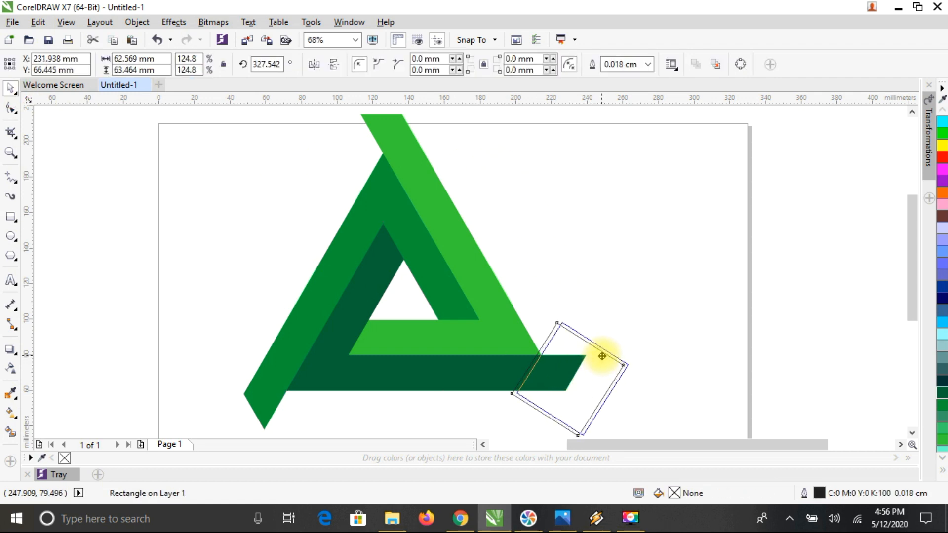
left_click(628, 308)
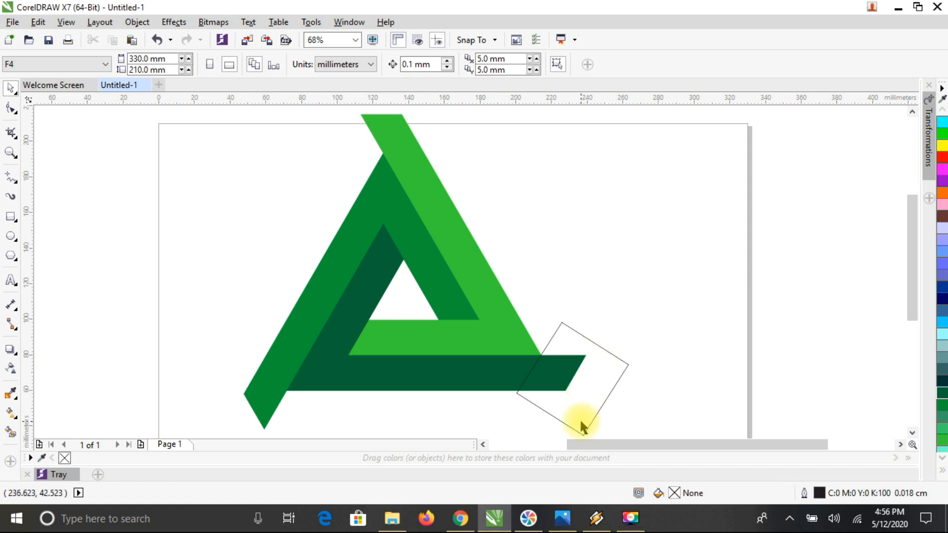
Trim the dark green band's protruding end with the rectangle, and move the rectangle clear of the logo
scroll(580, 418, "up", 3)
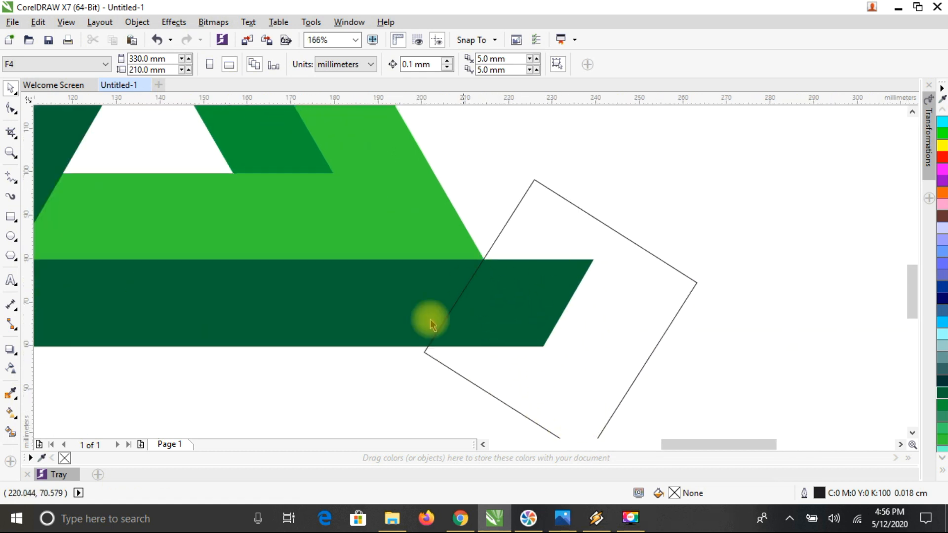
scroll(563, 312, "down", 2)
scroll(564, 312, "down", 1)
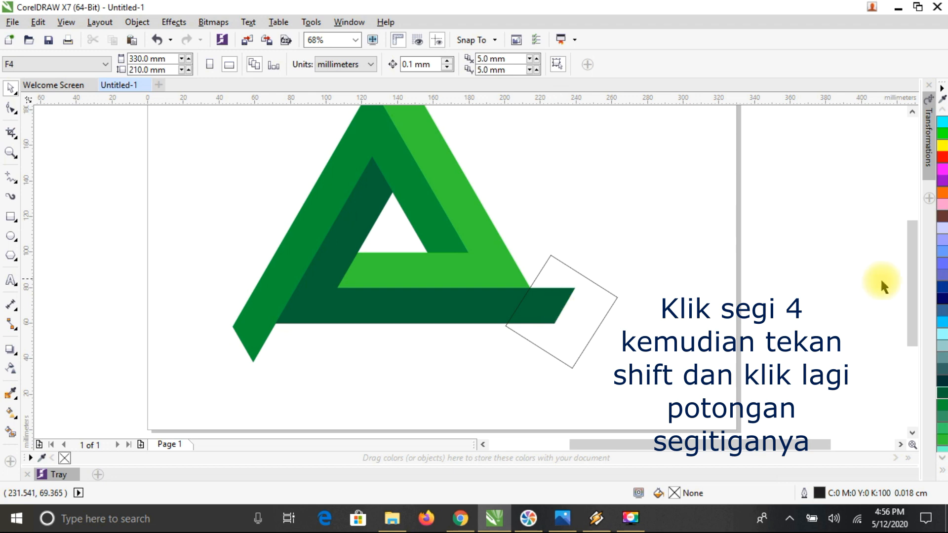
scroll(918, 272, "up", 2)
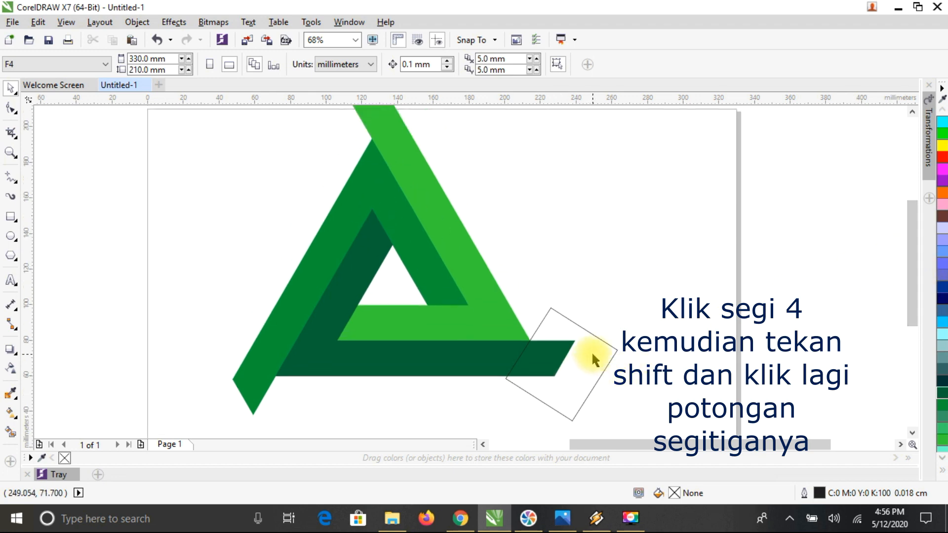
left_click(604, 356)
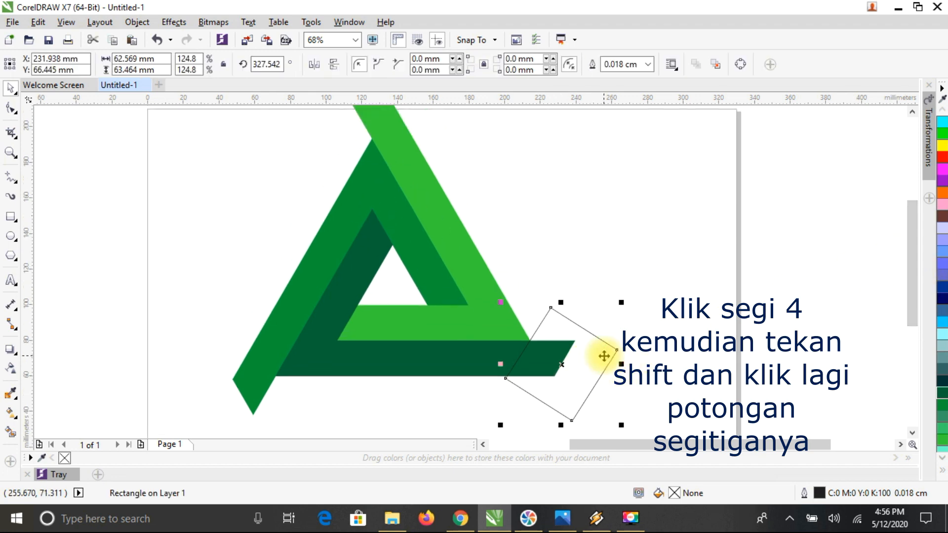
left_click(421, 362, "shift")
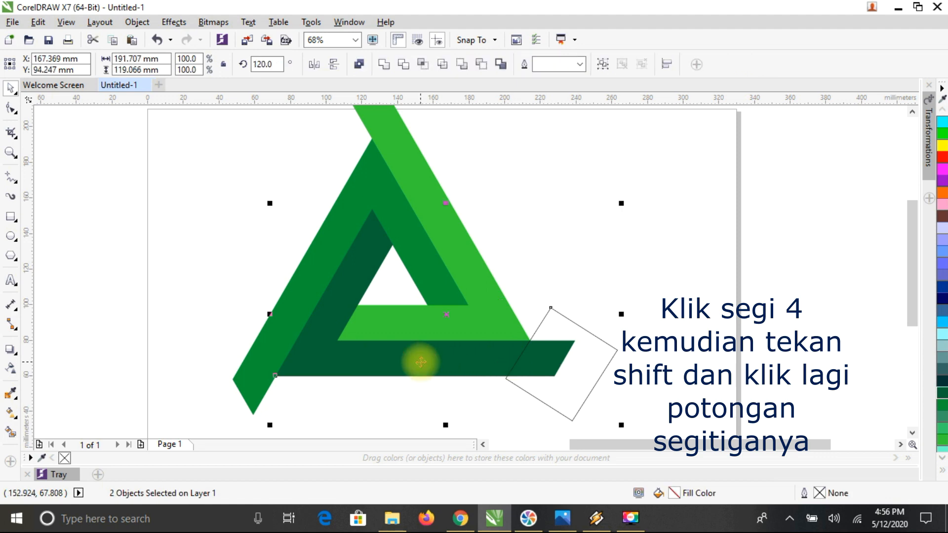
left_click(402, 64)
left_click(618, 203)
left_click_drag(592, 353, 693, 340)
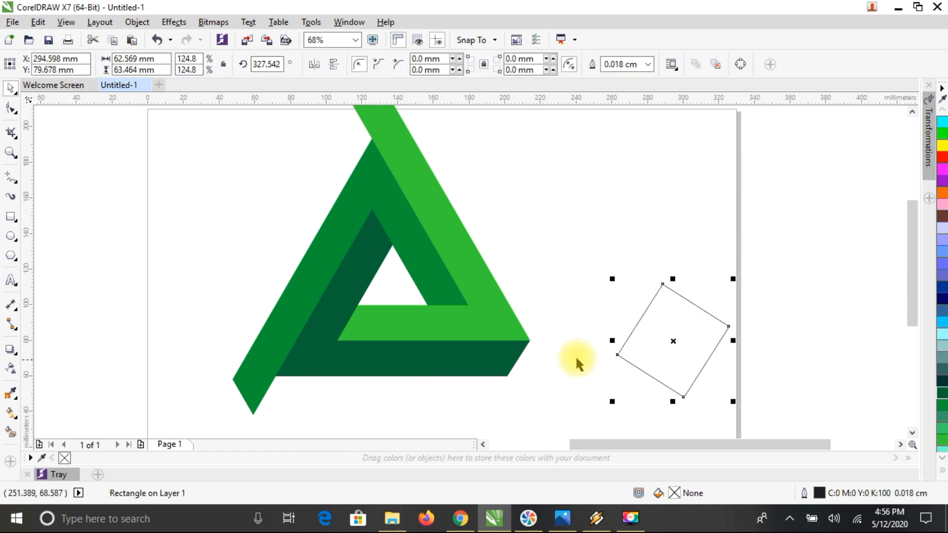
Rotate the rectangle to about 307.5 degrees and place it over the medium green band's lower-left tip, centred at about X 47.8 mm, Y 52.4 mm
left_click(686, 328)
left_click_drag(673, 340, 203, 283)
left_click(212, 277)
left_click_drag(254, 221, 262, 253)
left_click(261, 211)
left_click(199, 265)
left_click_drag(202, 264, 232, 370)
left_click(645, 332)
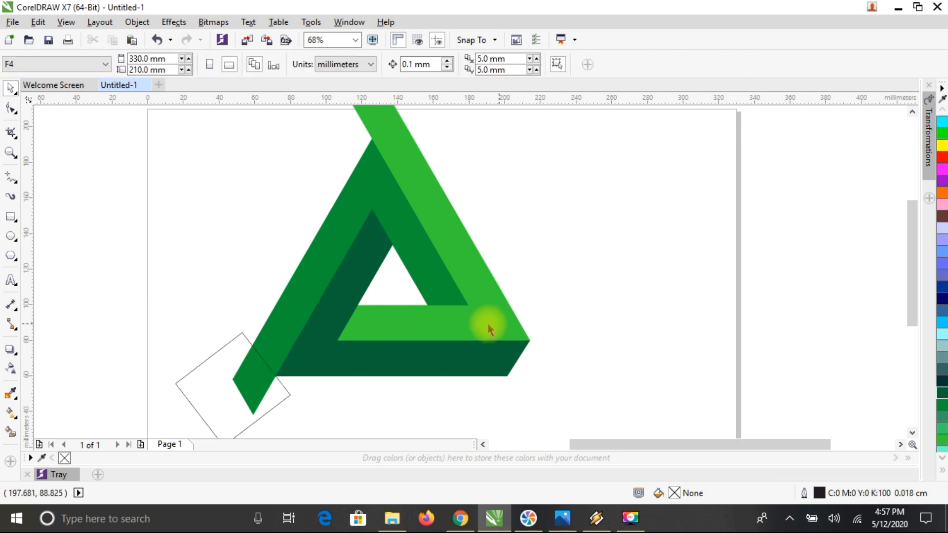
Trim the medium green band's protruding lower-left tip with the rectangle
scroll(304, 345, "up", 2)
scroll(305, 345, "up", 2)
left_click_drag(919, 276, 916, 310)
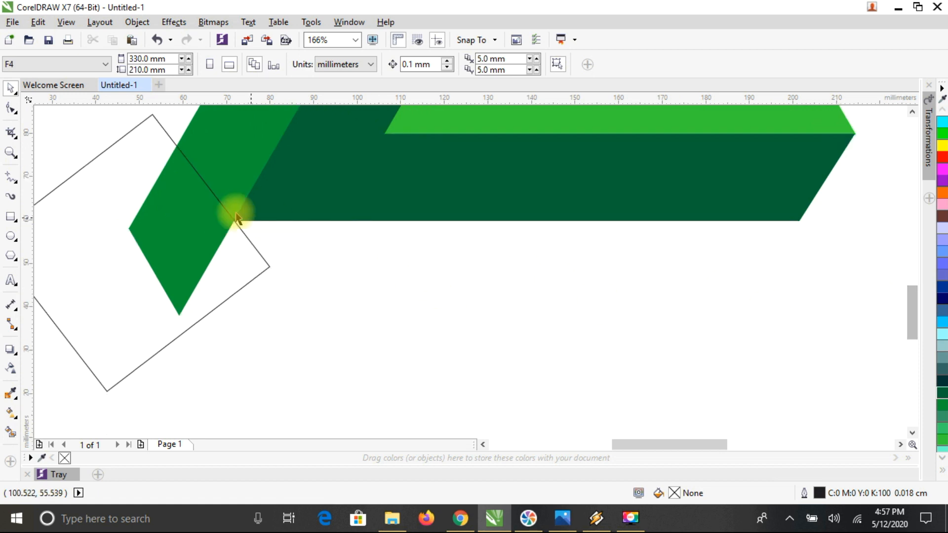
left_click(355, 40)
left_click(341, 64)
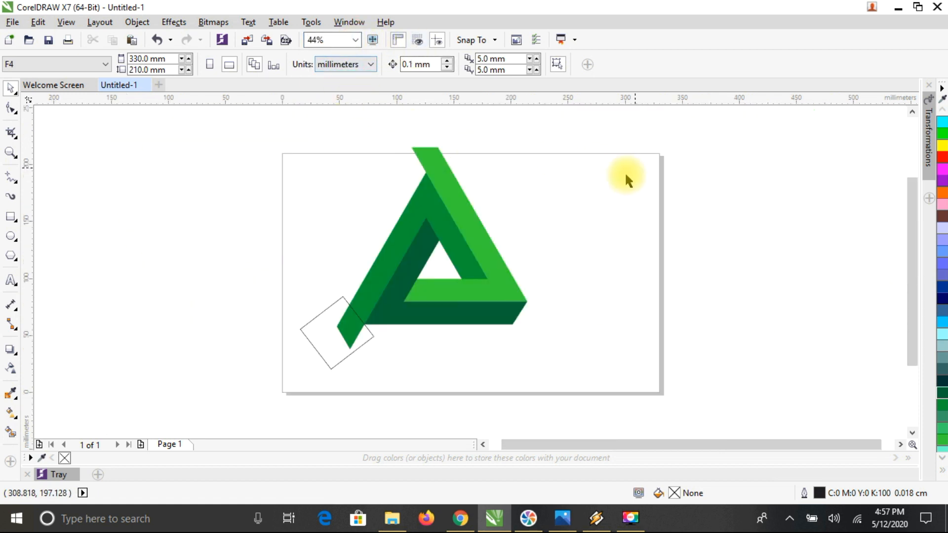
left_click(333, 328)
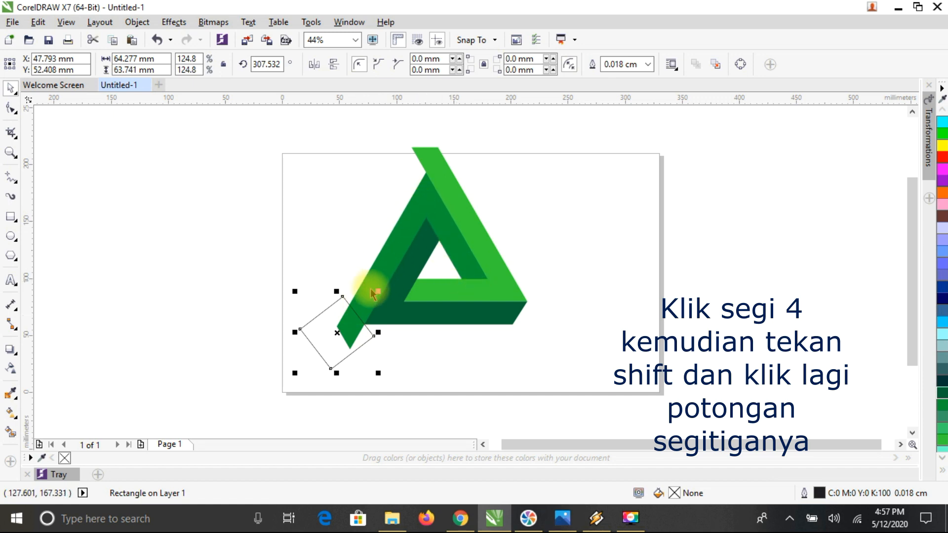
left_click(419, 206, "shift")
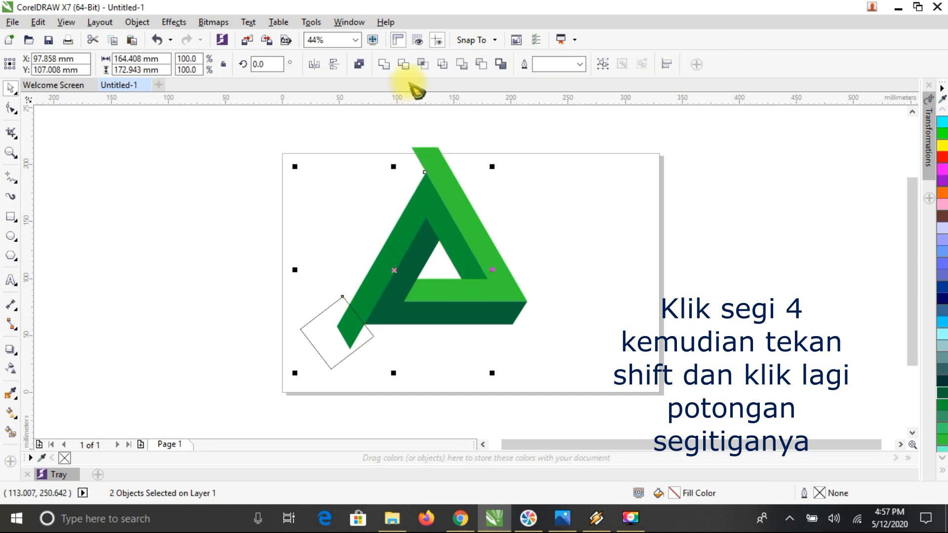
left_click(403, 64)
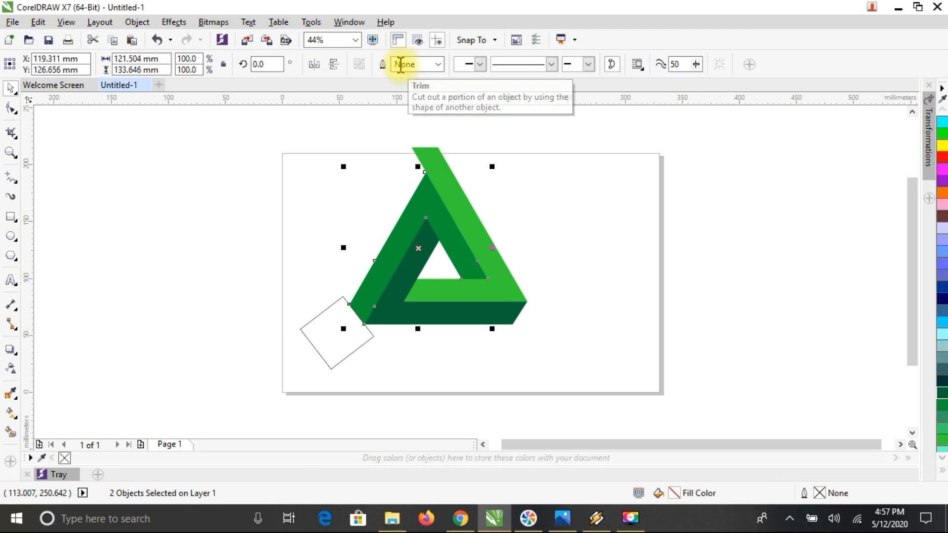
Move the rectangle away from the logo to beside the page's left edge, centred at about X -28.8 mm, Y 141.2 mm
left_click(571, 197)
left_click_drag(333, 343, 247, 239)
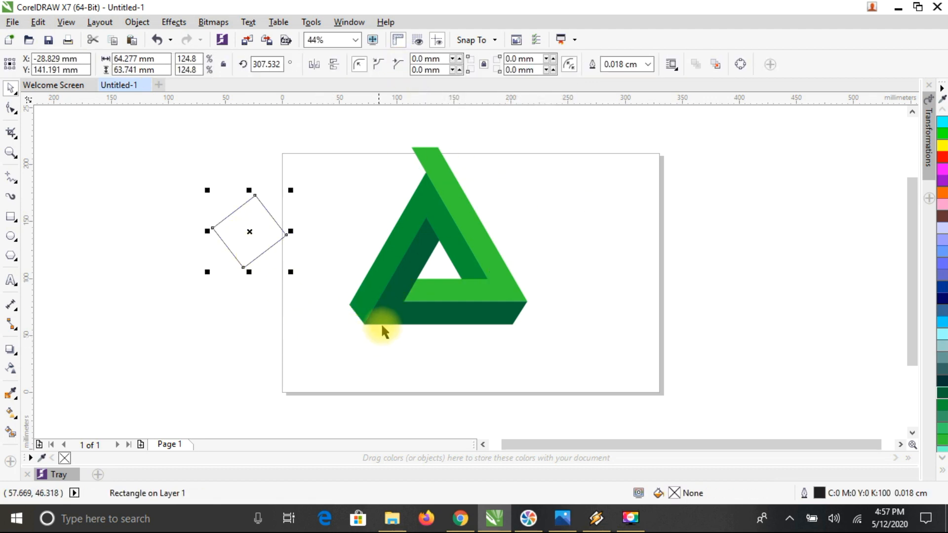
scroll(380, 323, "up", 2)
scroll(360, 290, "down", 2)
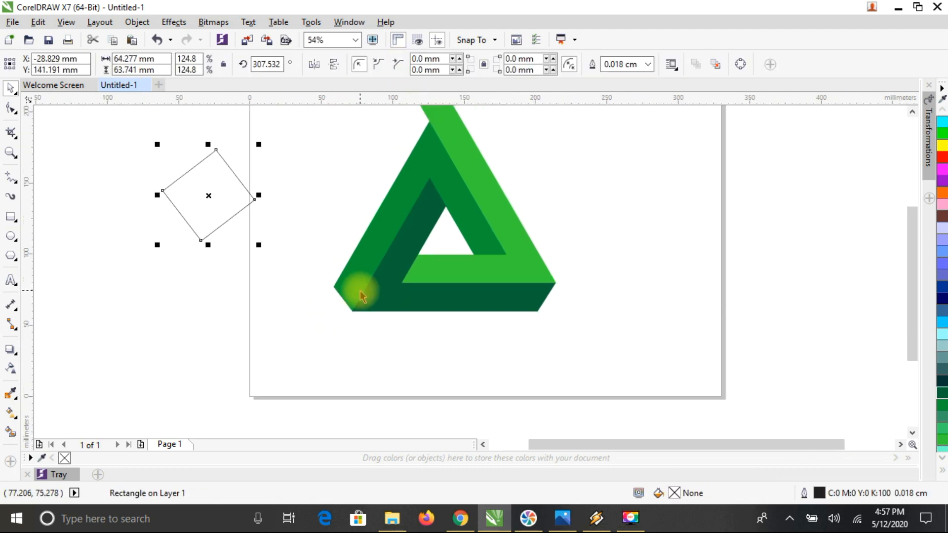
Rotate the rectangle to about 254.9 degrees and place it over the light green band's protruding top end
left_click_drag(916, 252, 911, 211)
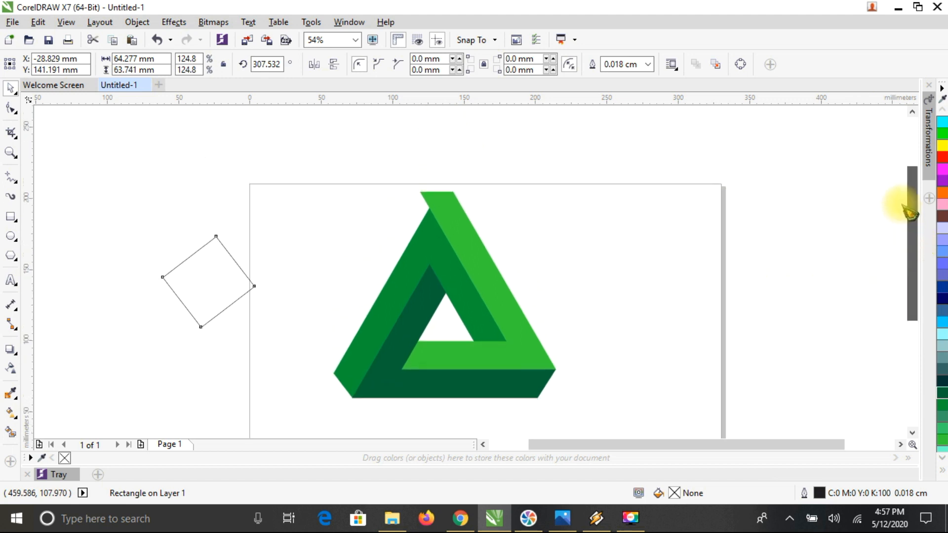
left_click(729, 239)
left_click_drag(236, 289, 441, 165)
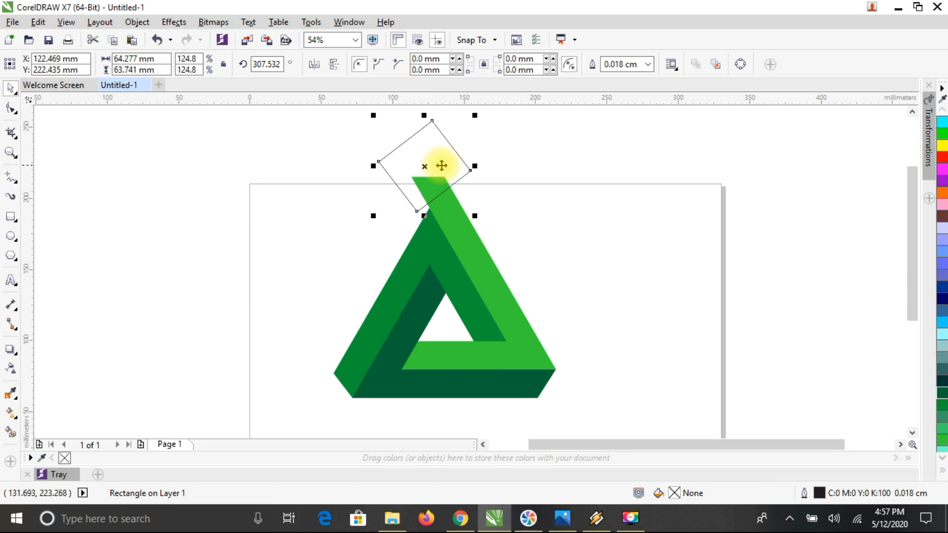
left_click(441, 166)
left_click_drag(474, 115, 468, 220)
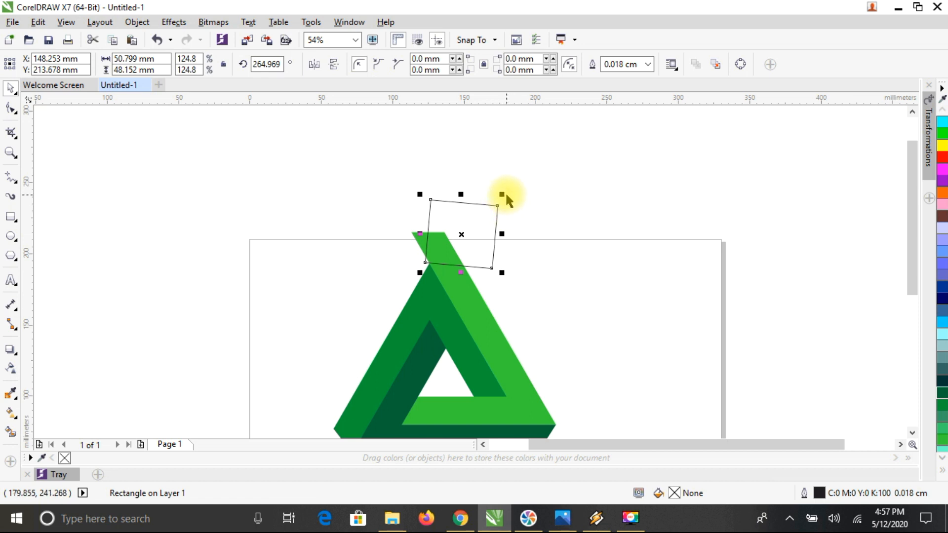
left_click(454, 234)
left_click_drag(502, 194, 511, 201)
left_click_drag(466, 221, 472, 227)
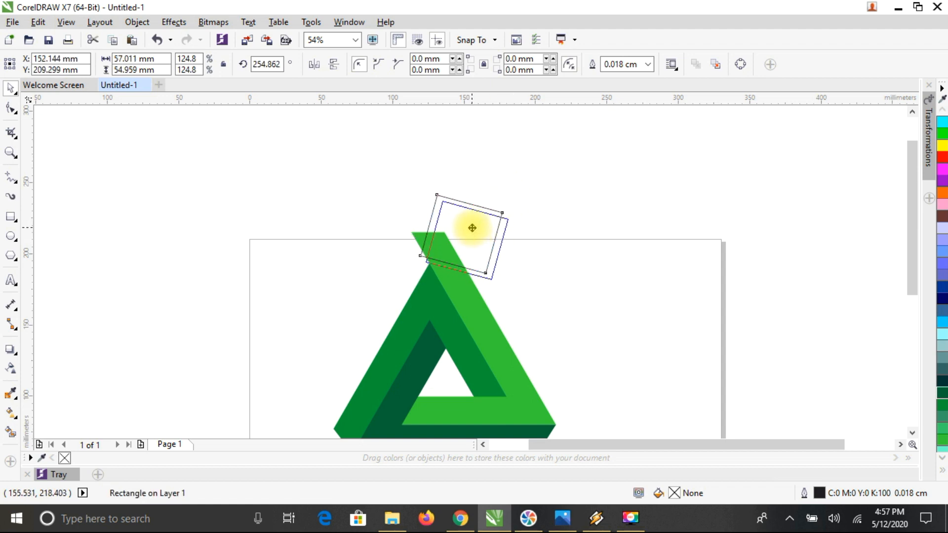
left_click(504, 242)
Fine-tune the rectangle's position against the medium green band's apex, centring it at about X 152.0 mm, Y 209.0 mm
scroll(503, 242, "up", 2)
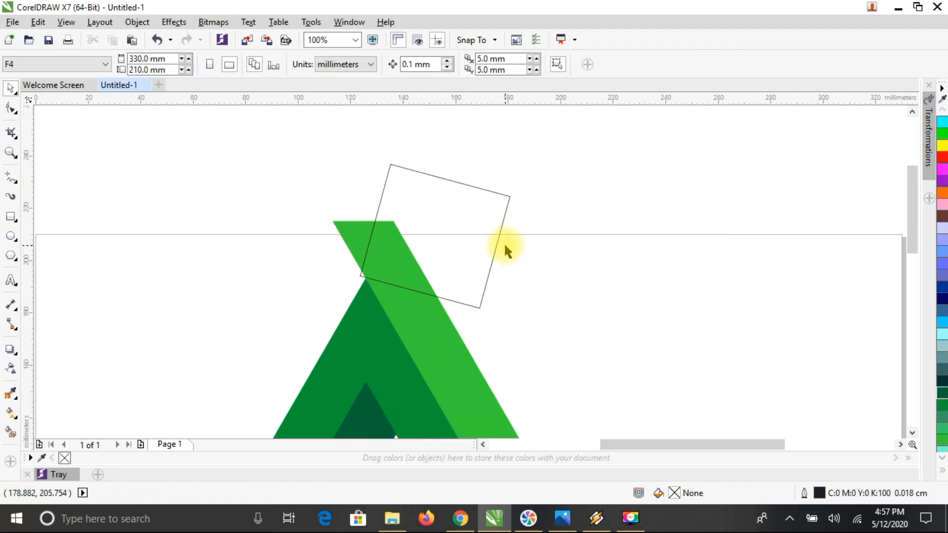
left_click(427, 233)
left_click_drag(428, 232, 427, 235)
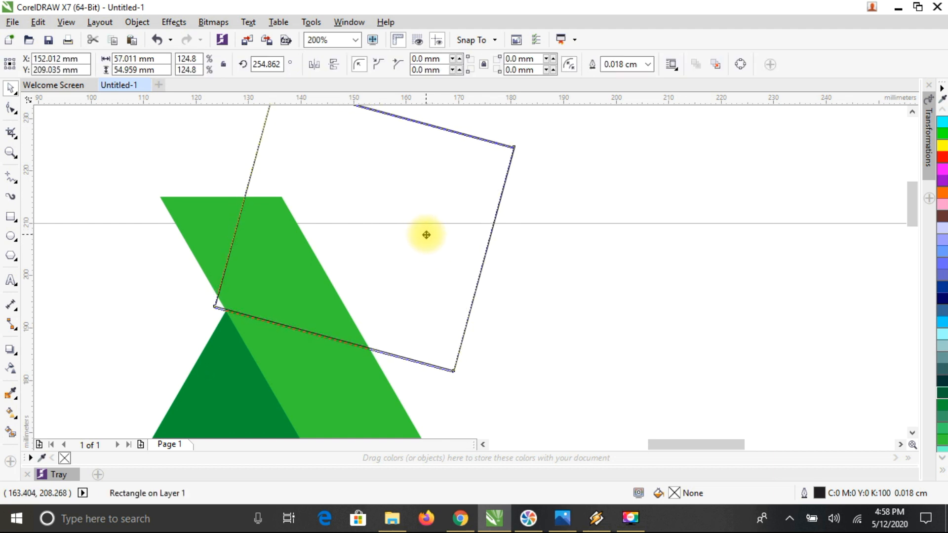
left_click(605, 273)
scroll(442, 297, "down", 4)
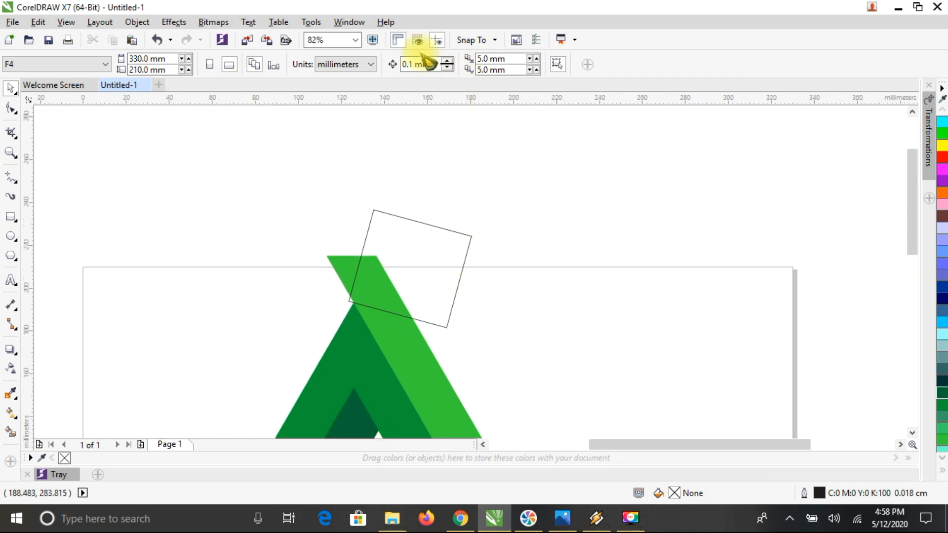
Shift the rectangle to cover the light green band's whole protruding end, centred at about X 136.8 mm, Y 213.0 mm
left_click(355, 39)
left_click(345, 63)
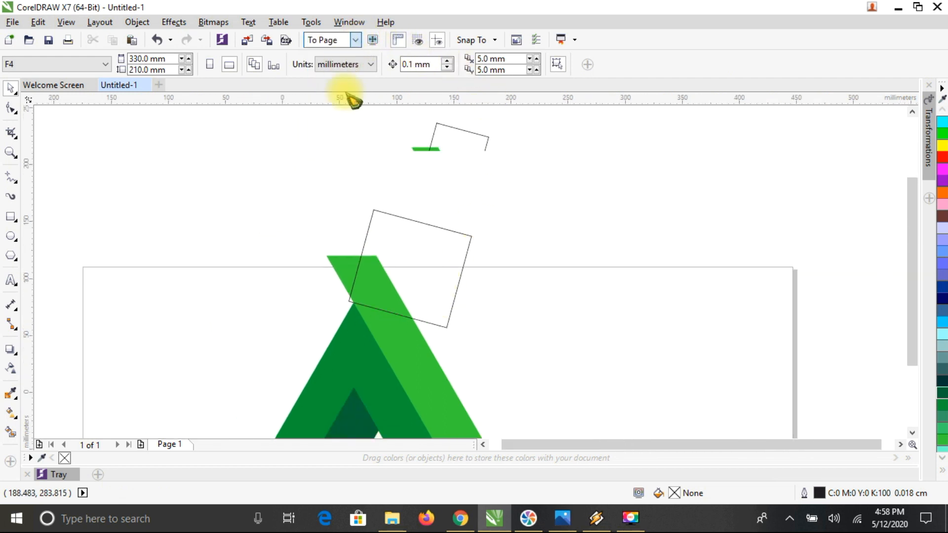
left_click(461, 130)
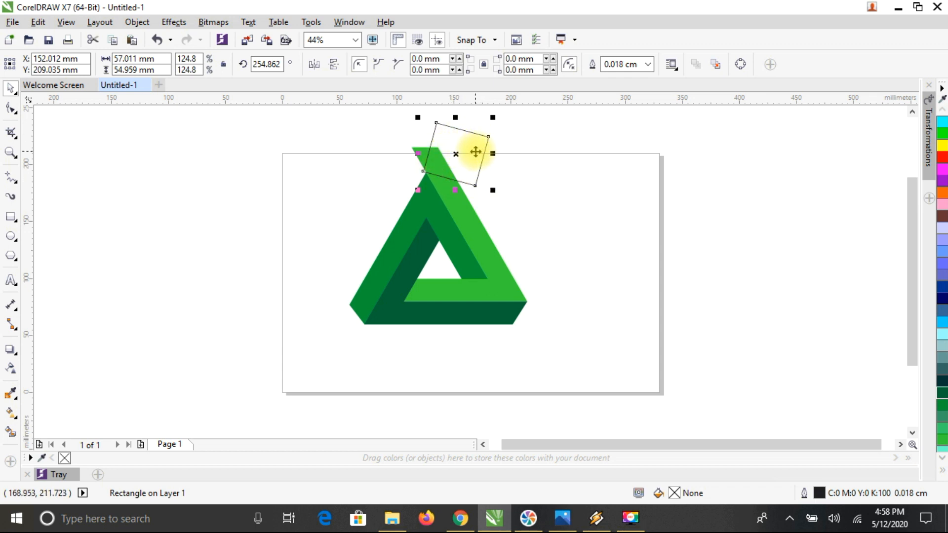
left_click_drag(457, 153, 430, 172)
scroll(470, 154, "up", 3)
scroll(455, 185, "down", 1)
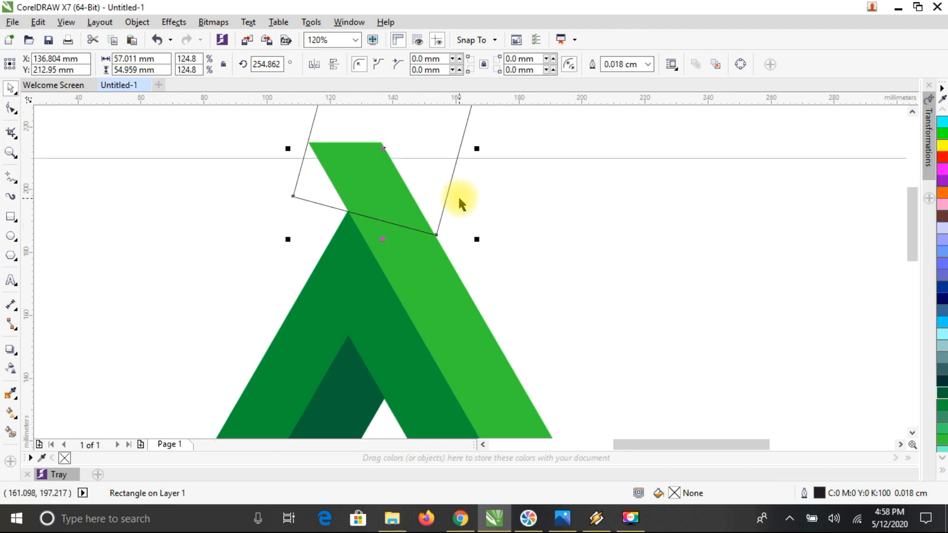
scroll(458, 198, "down", 2)
left_click(560, 198)
Trim the light green band's protruding top end with the rectangle
left_click(458, 158)
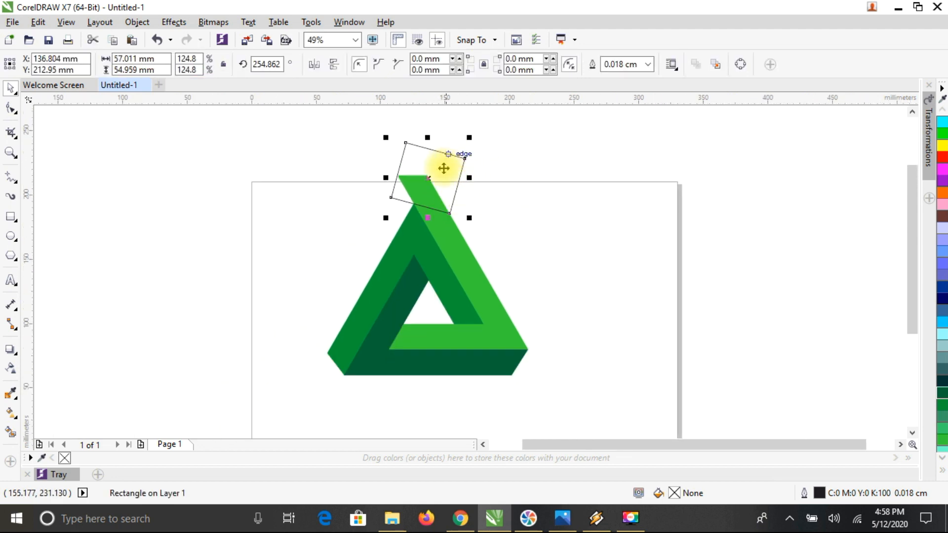
left_click(471, 253, "shift")
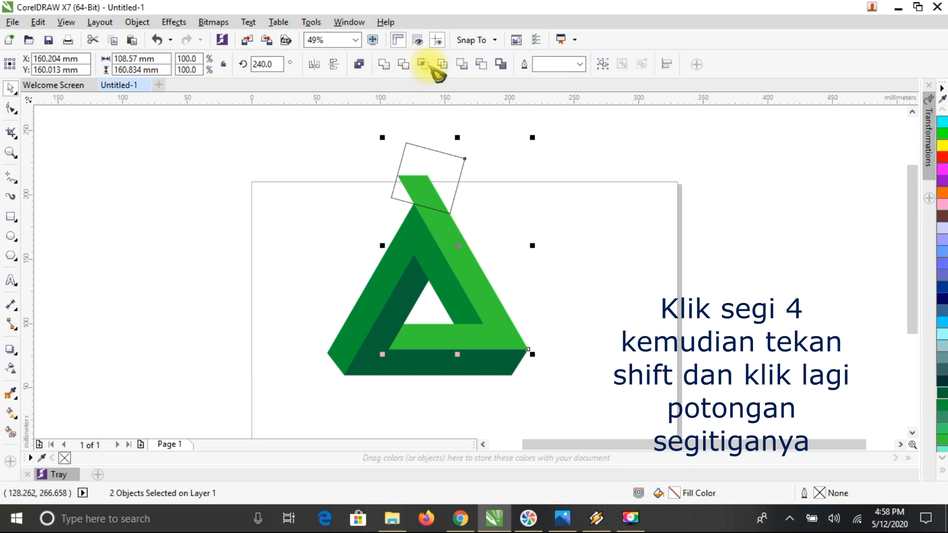
left_click(404, 64)
Move the rectangle clear of the logo and delete it
left_click_drag(437, 169, 572, 207)
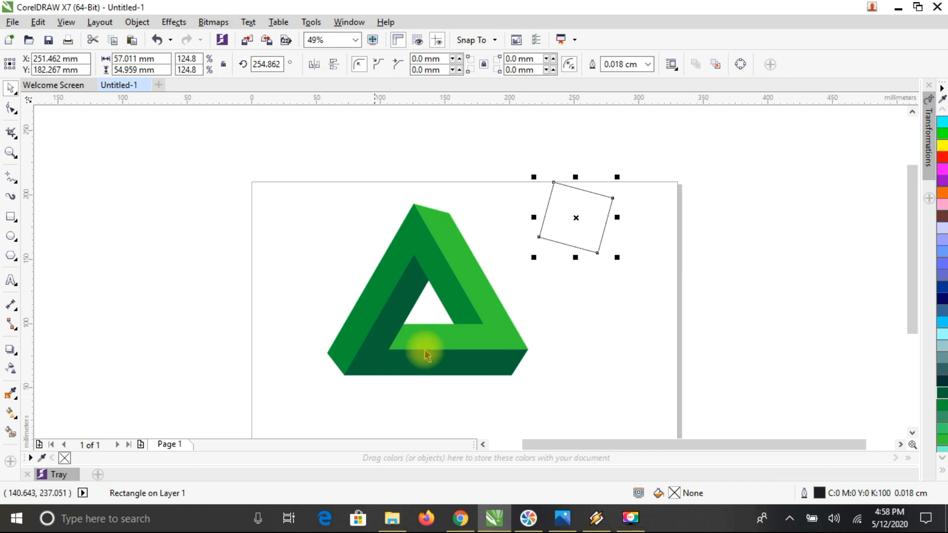
left_click(563, 518)
left_click(567, 520)
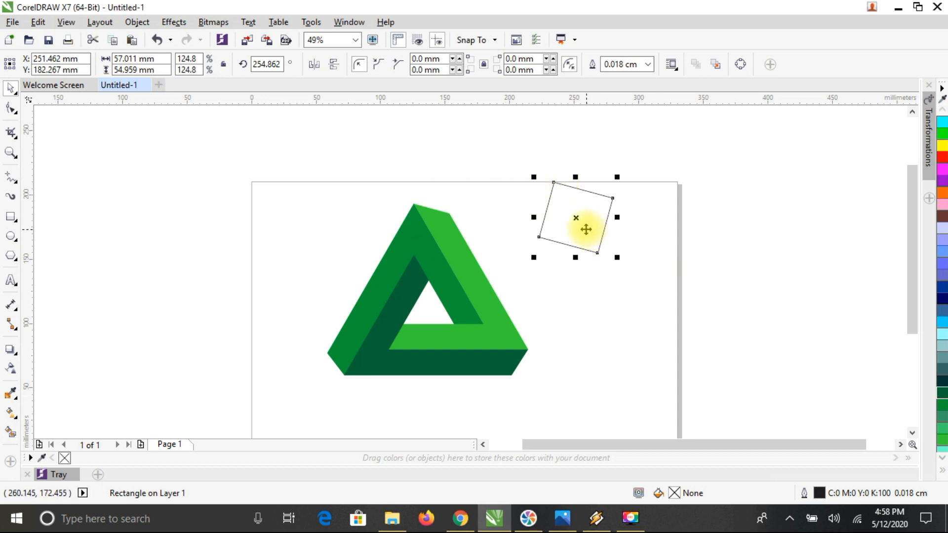
key("Delete")
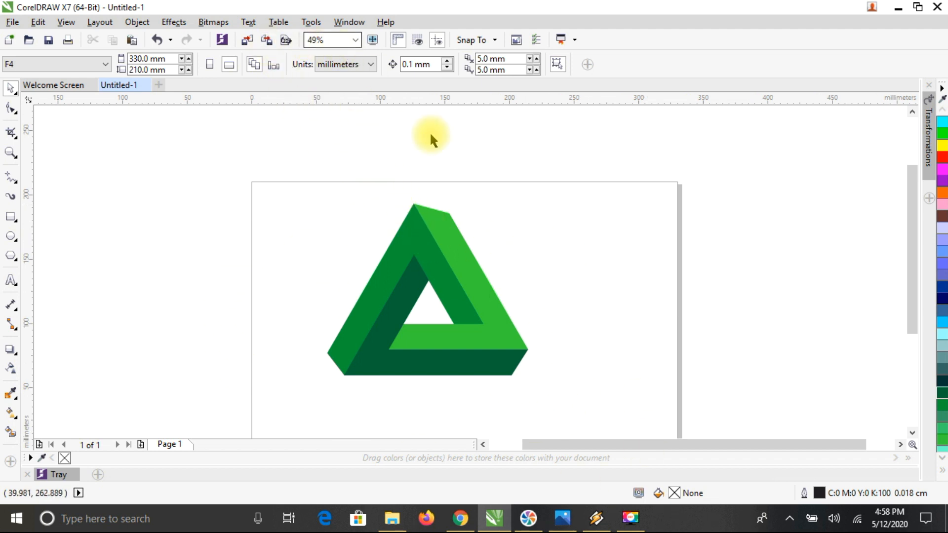
Enlarge the three bands together to about 189.0 by 162.1 mm, centred on the page at about X 150.8 mm, Y 124.8 mm
left_click(355, 40)
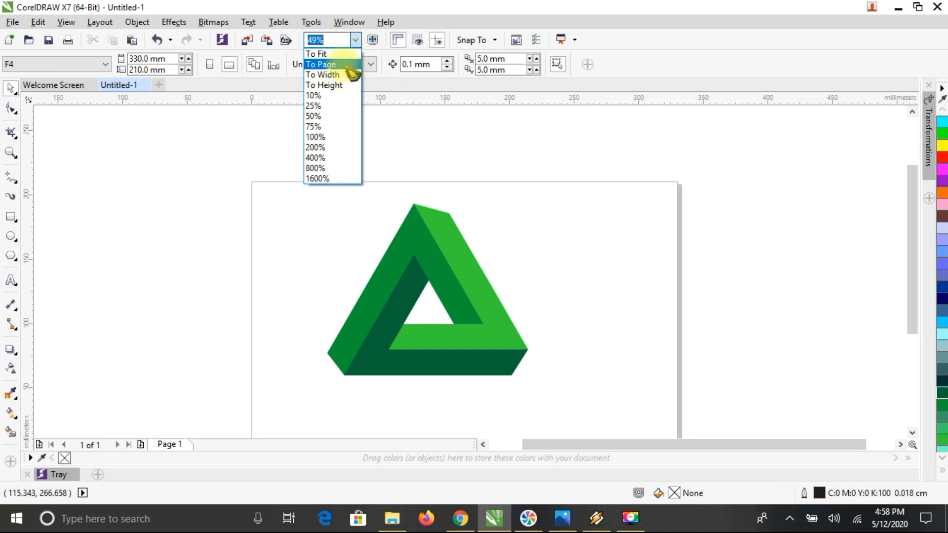
left_click(349, 74)
left_click(462, 232)
left_click_drag(297, 156, 583, 361)
left_click_drag(531, 329, 624, 375)
mouse_move(525, 271)
left_mouse_down()
mouse_move(518, 258)
mouse_move(530, 270)
left_mouse_up()
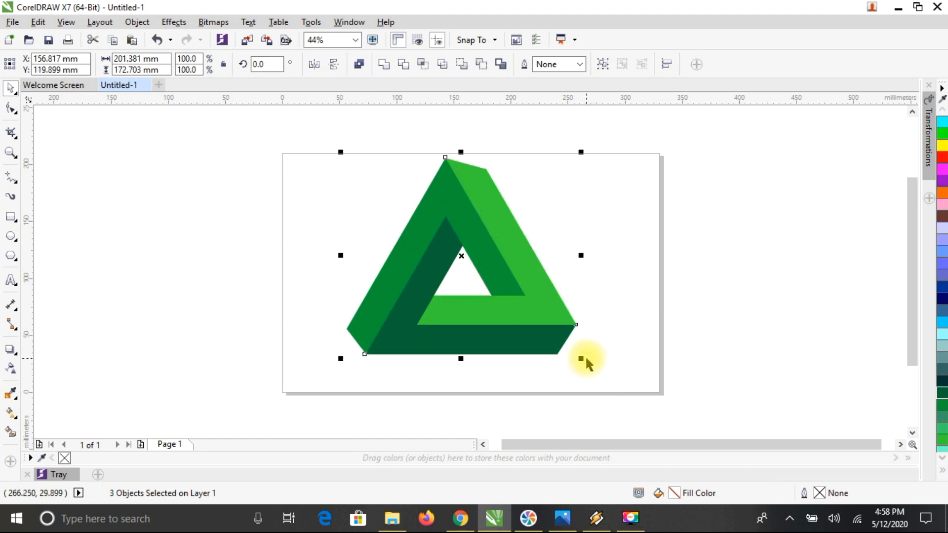
left_click_drag(581, 358, 566, 346)
mouse_move(499, 253)
left_mouse_down()
mouse_move(514, 256)
mouse_move(498, 255)
left_mouse_up()
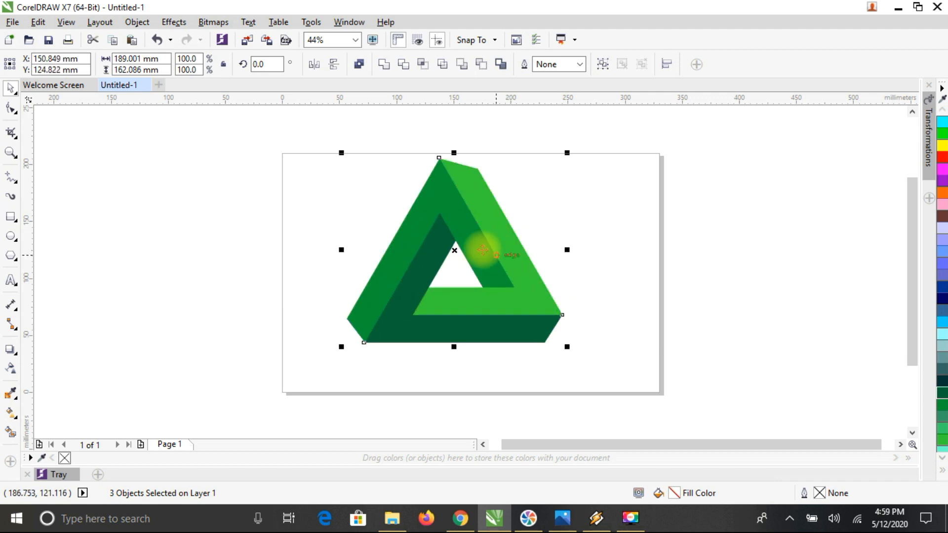
left_click(322, 295)
Add the artistic text "SMADAV 2020" below the logo and format it as 48 pt bold
left_click(11, 281)
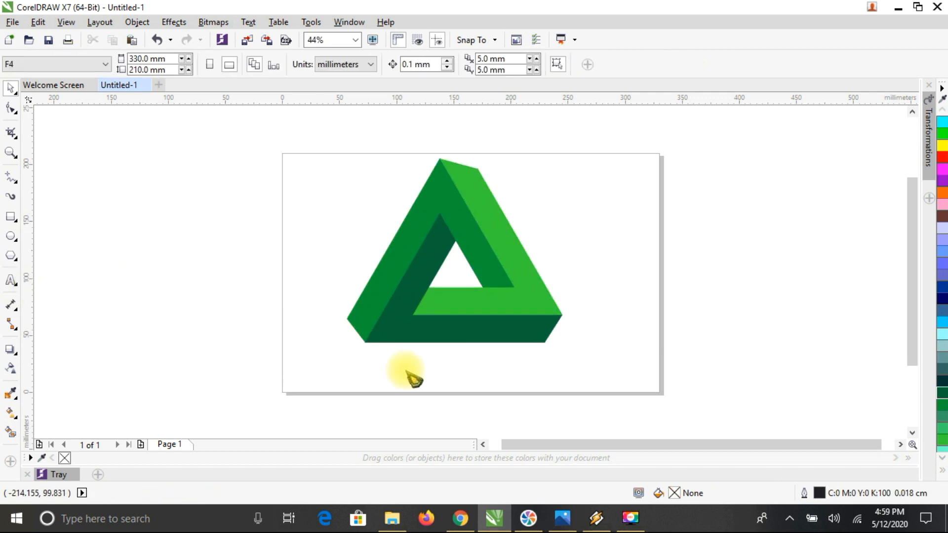
left_click(387, 369)
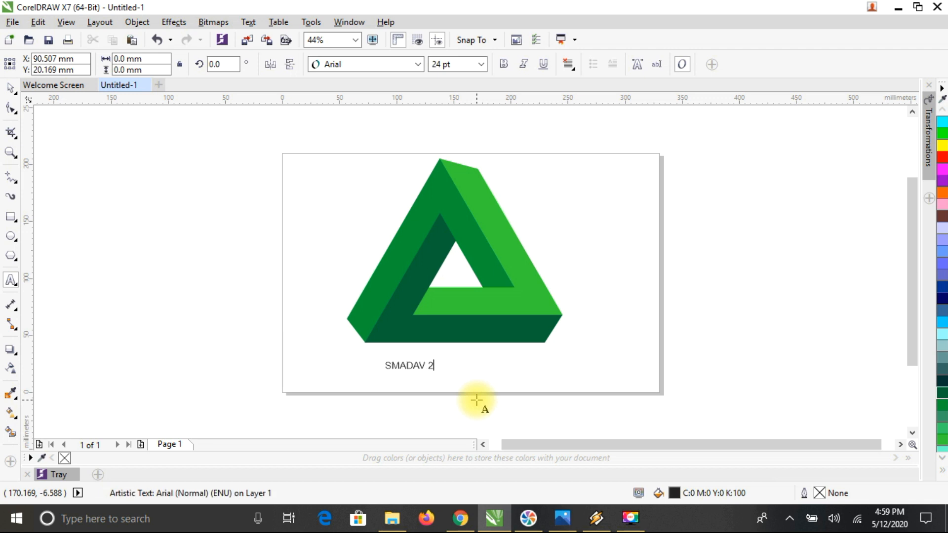
key("ctrl+a")
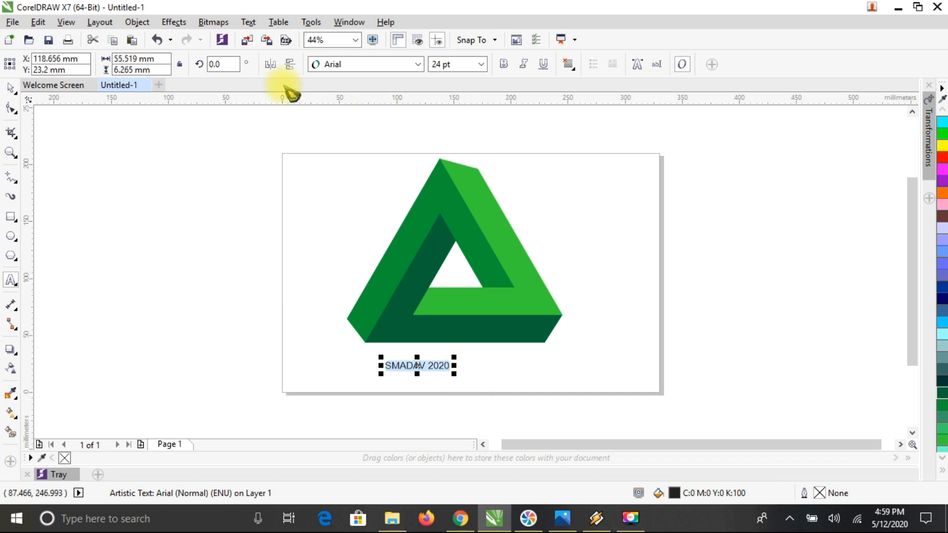
left_click(487, 64)
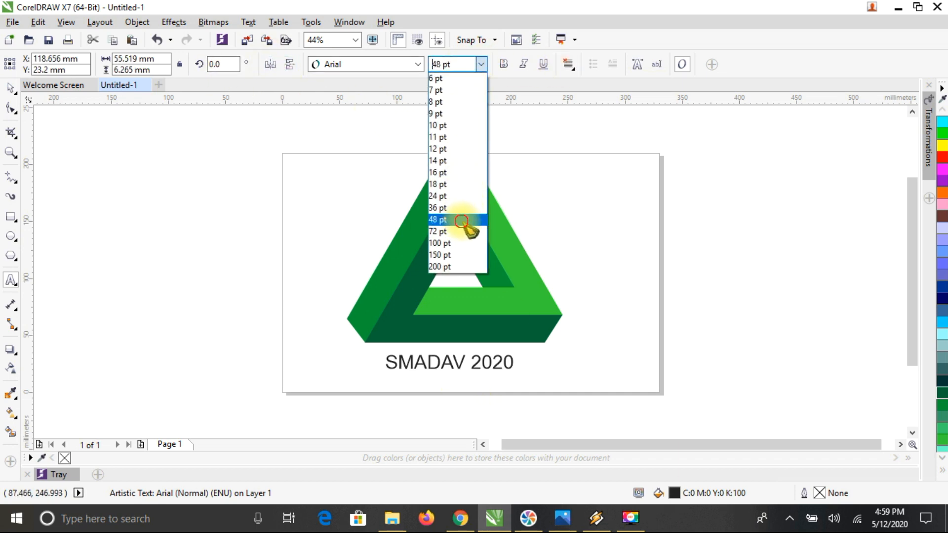
left_click(439, 219)
left_click(511, 66)
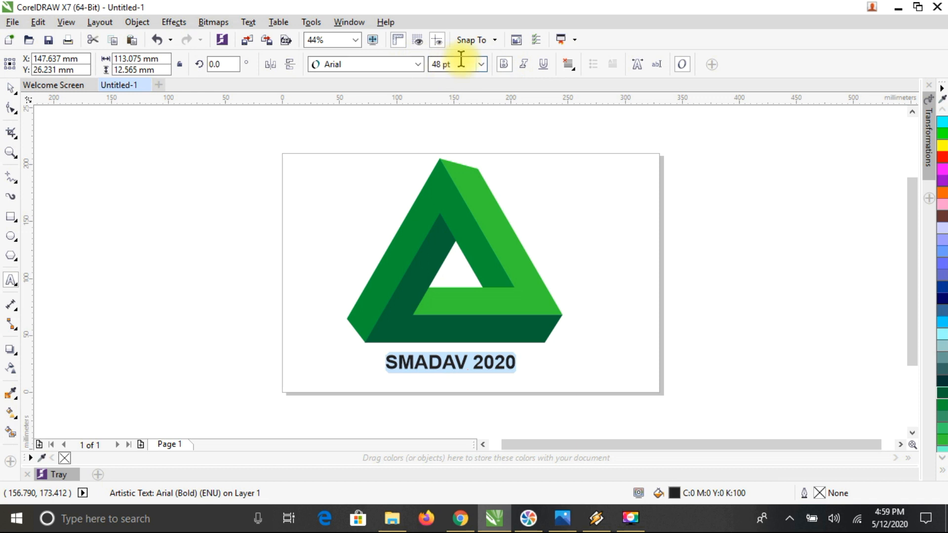
Set the "SMADAV 2020" text to 100 pt and move it beneath the logo, centred at about X 159.1 mm, Y 21.2 mm
left_click(481, 64)
left_click(442, 243)
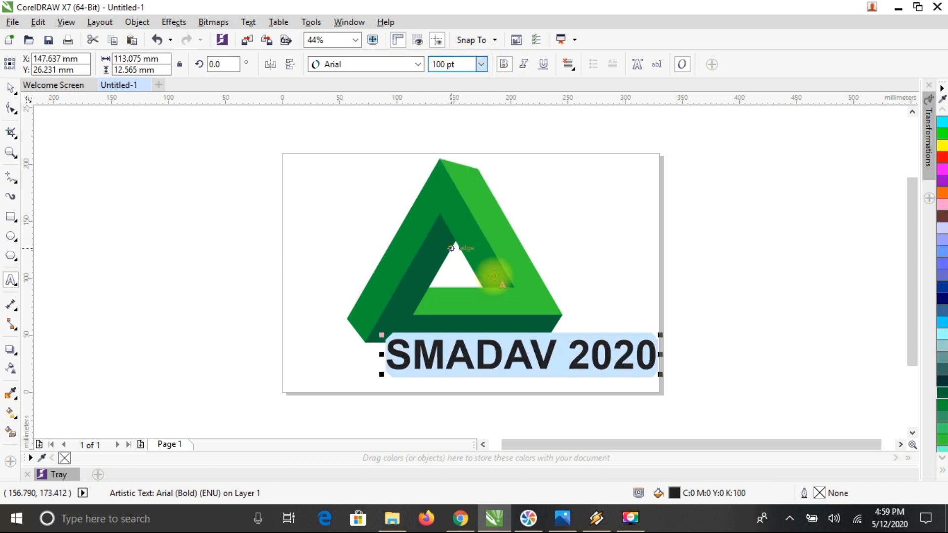
key("Escape")
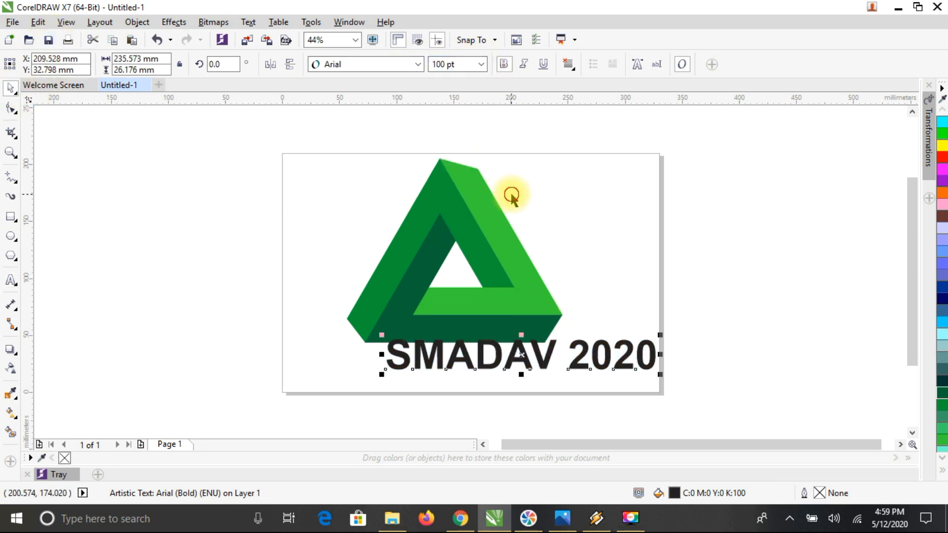
key("Escape")
left_click_drag(598, 350, 542, 364)
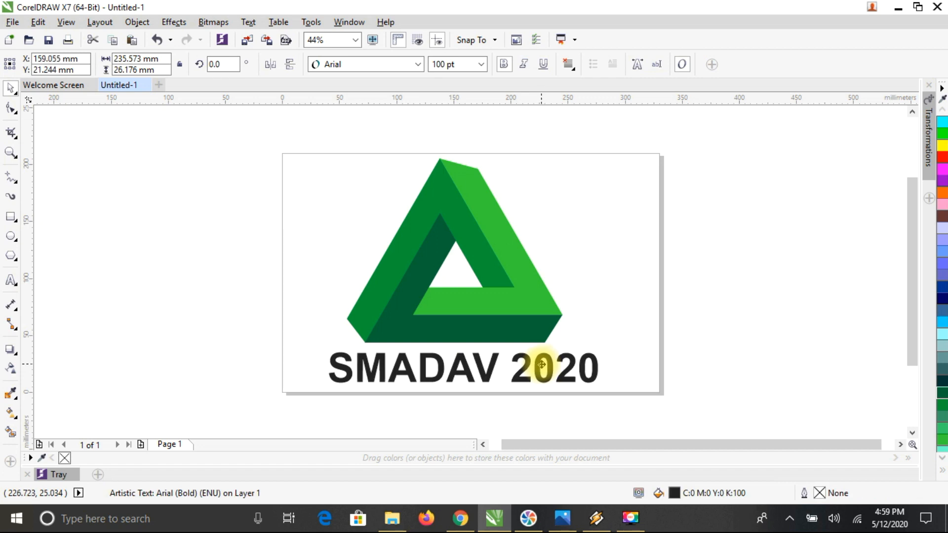
left_click(289, 176)
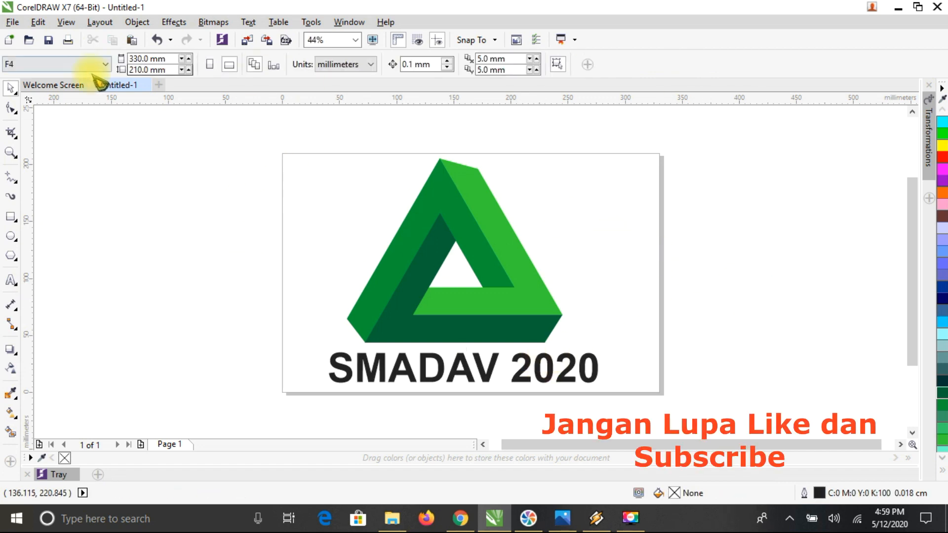